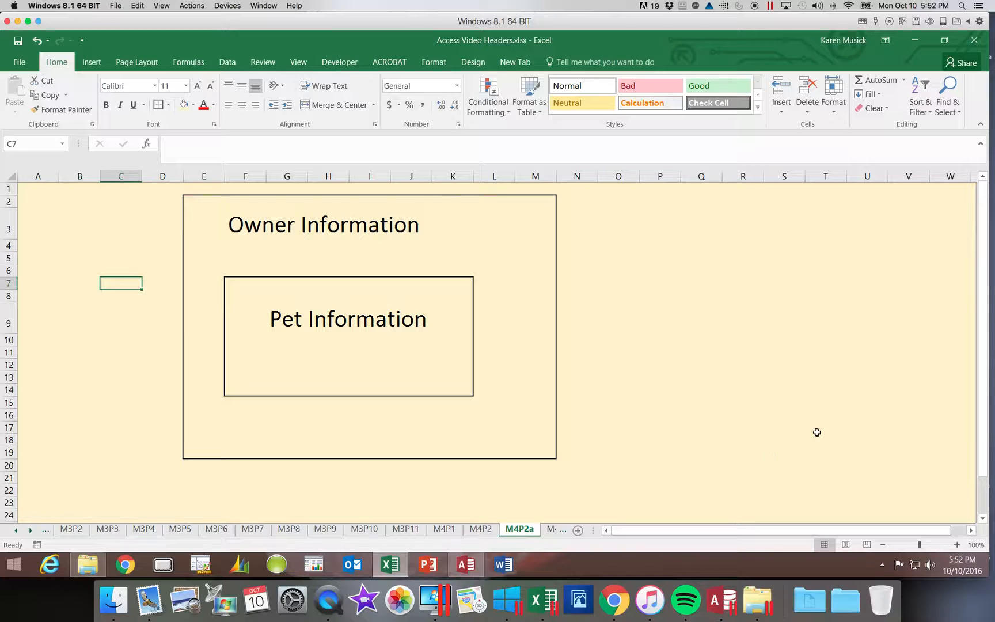
Switch to the Riverview database in Access, review the relationships between its tables, and close the relationships view.
left_click(918, 44)
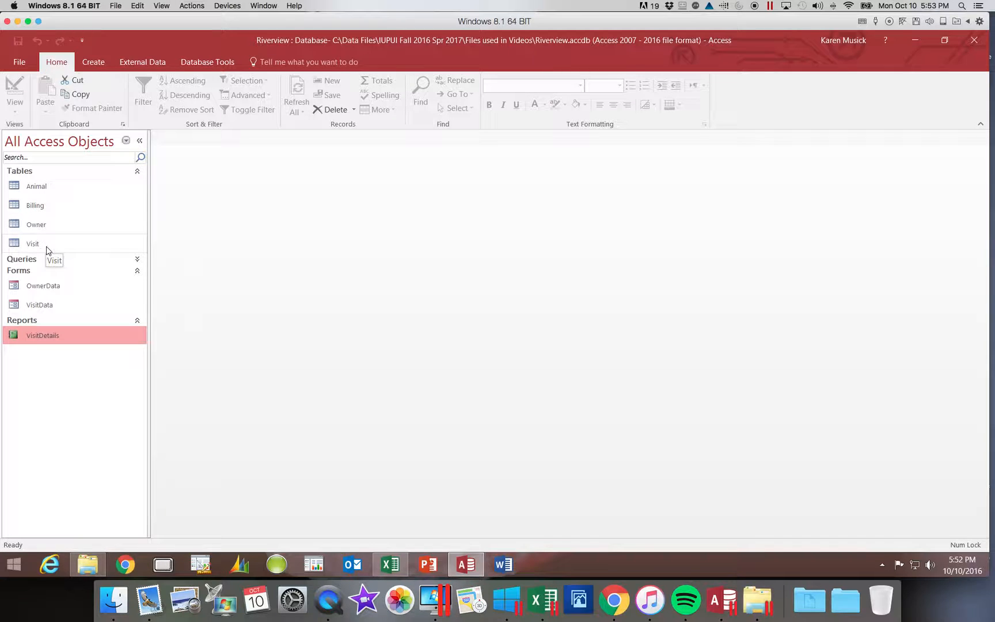
left_click(219, 64)
left_click(146, 98)
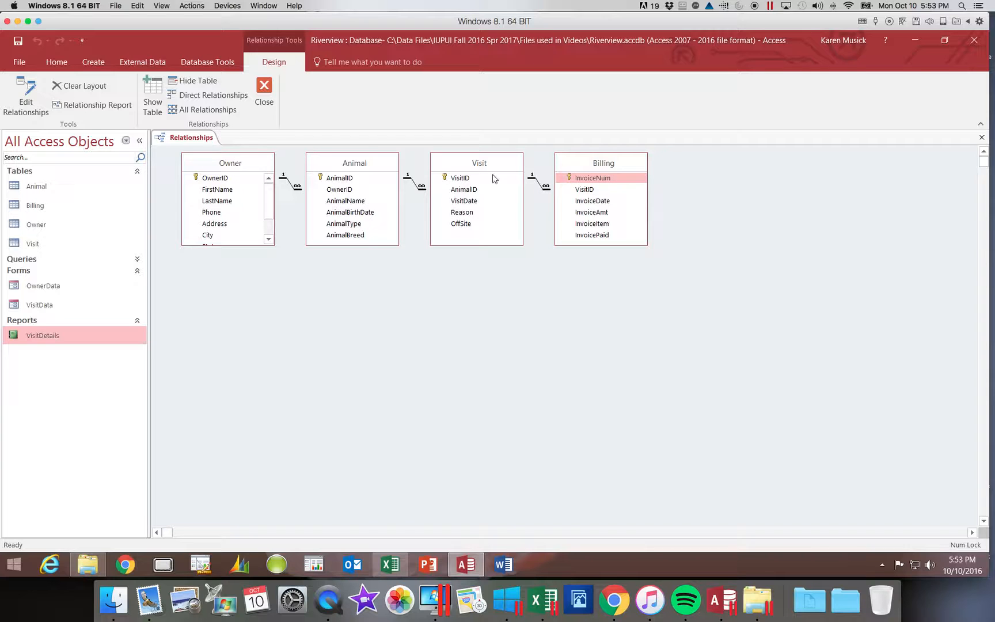
left_click(268, 90)
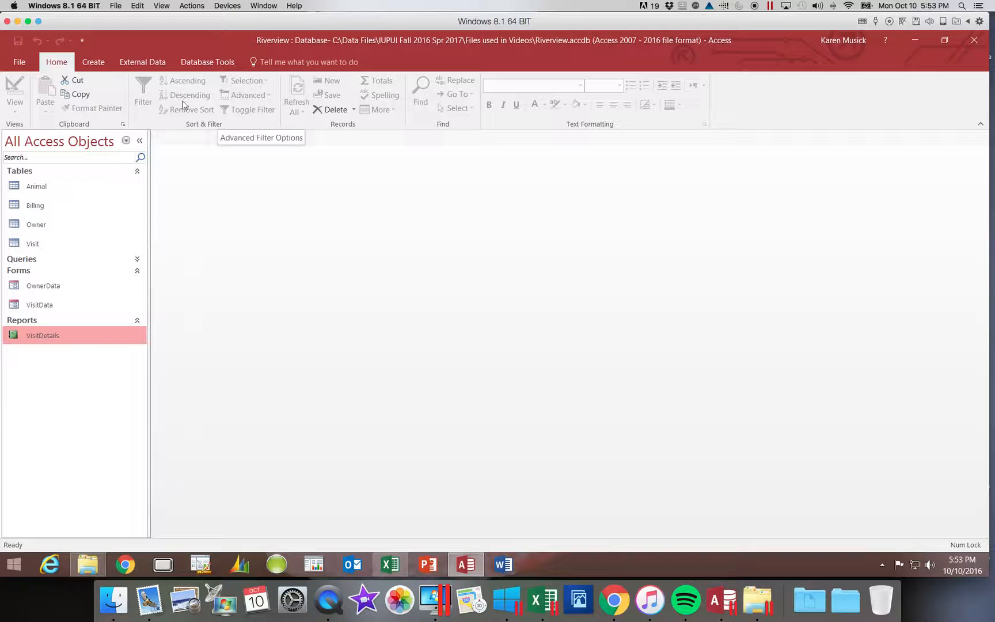
Start the Form Wizard, look at the owner and pet layout sketch in Excel, and return to the wizard in Access.
left_click(93, 63)
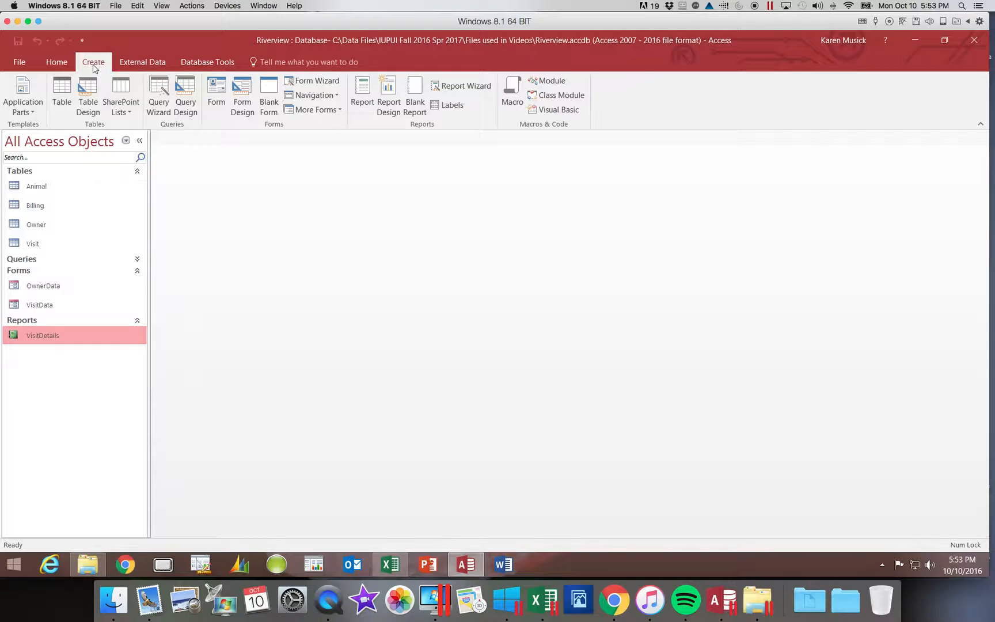
left_click(313, 82)
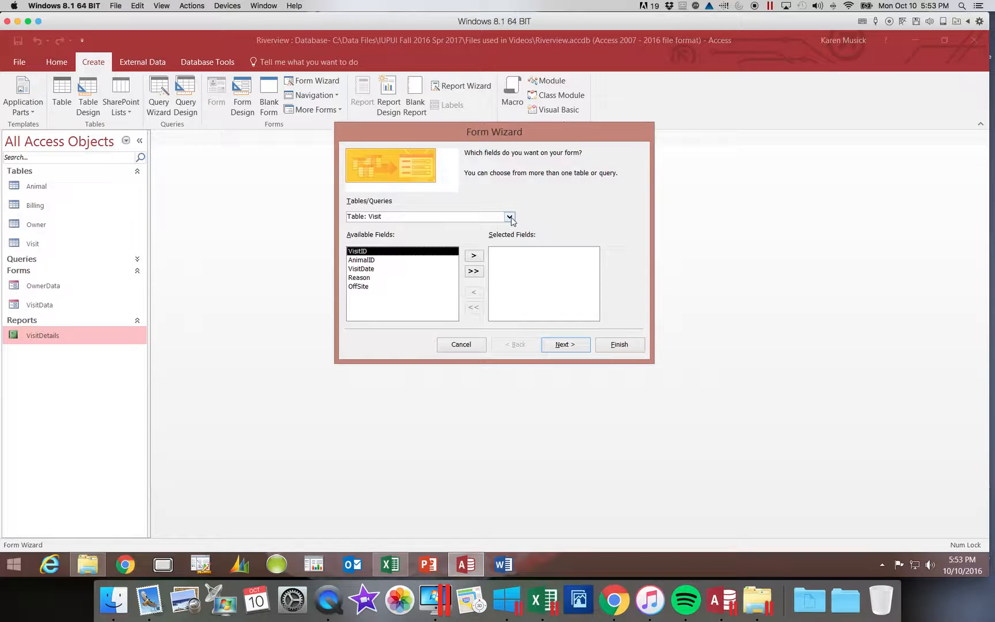
left_click(389, 572)
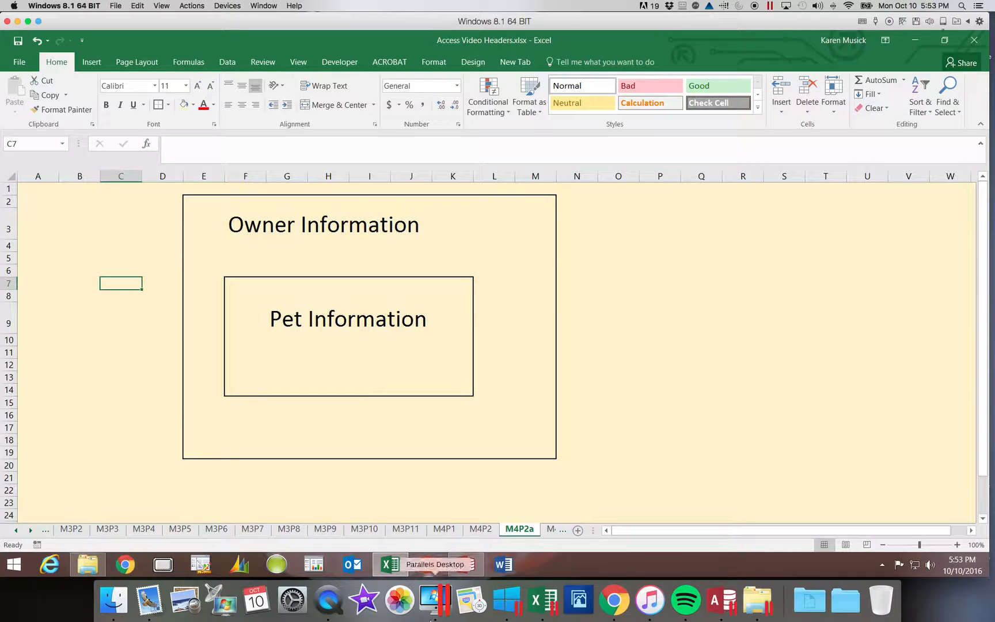
left_click(428, 570)
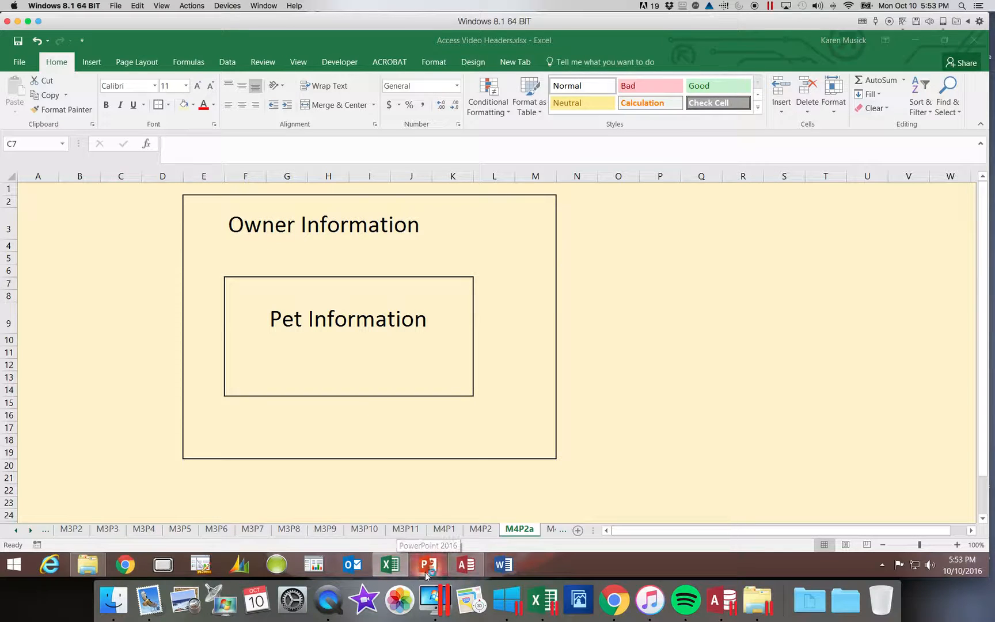
left_click(456, 570)
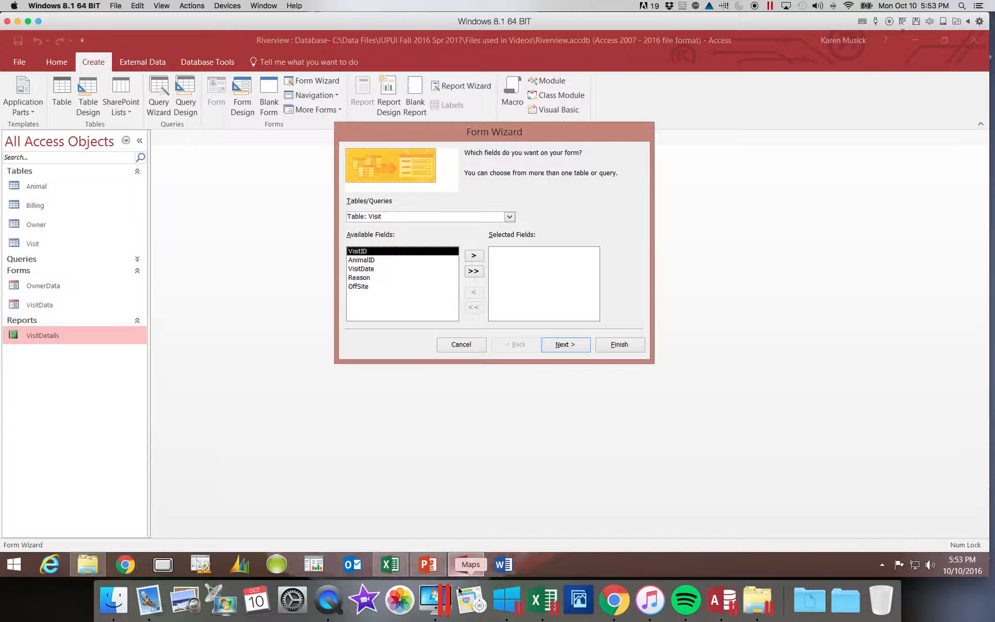
mouse_move(460, 571)
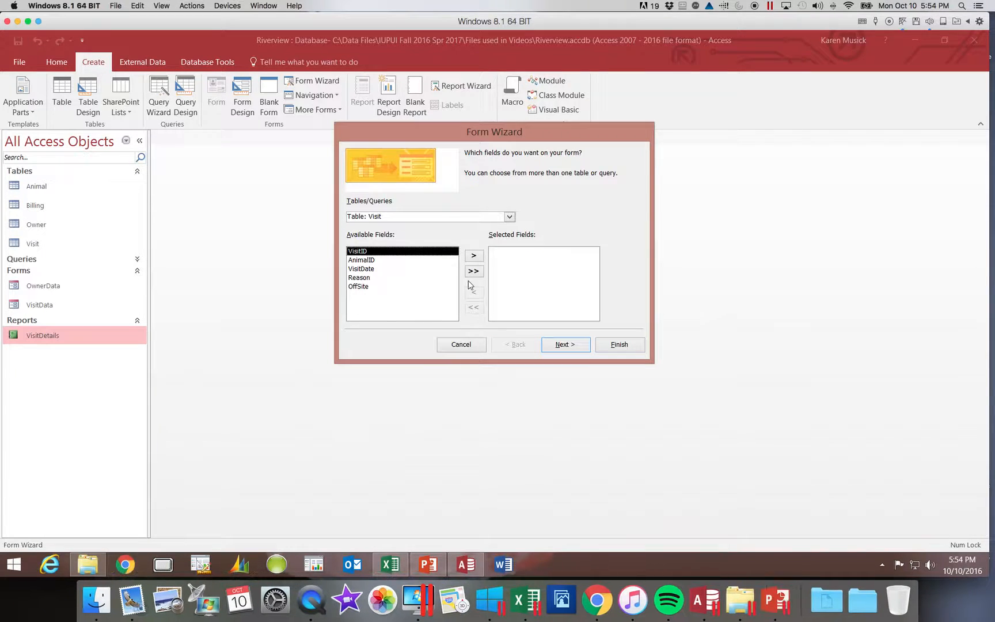
Add the OwnerID, FirstName, LastName, Phone and Email fields from the Owner table to the form.
left_click(510, 217)
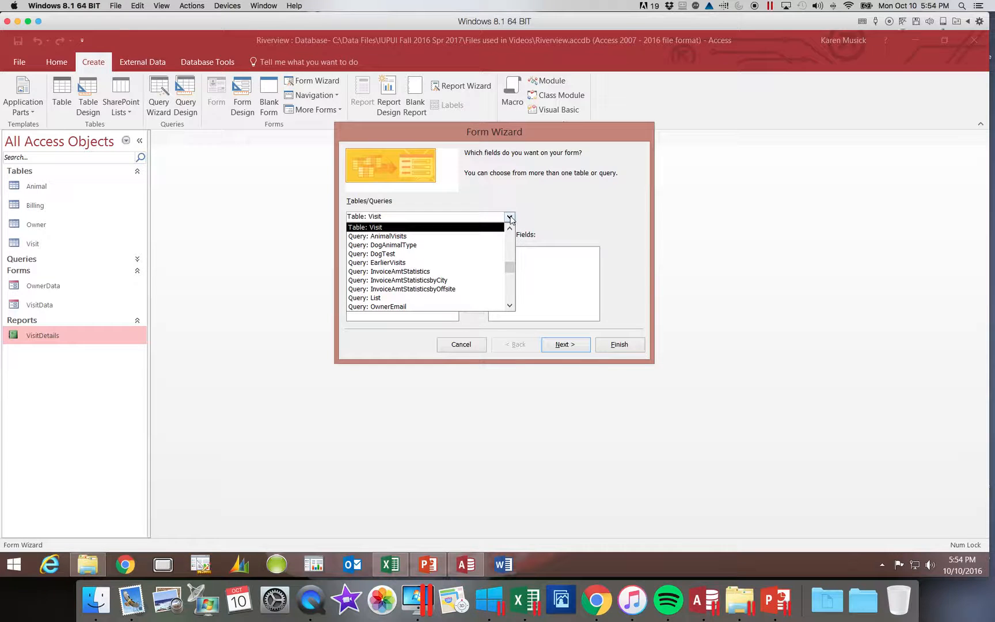
left_click(511, 240)
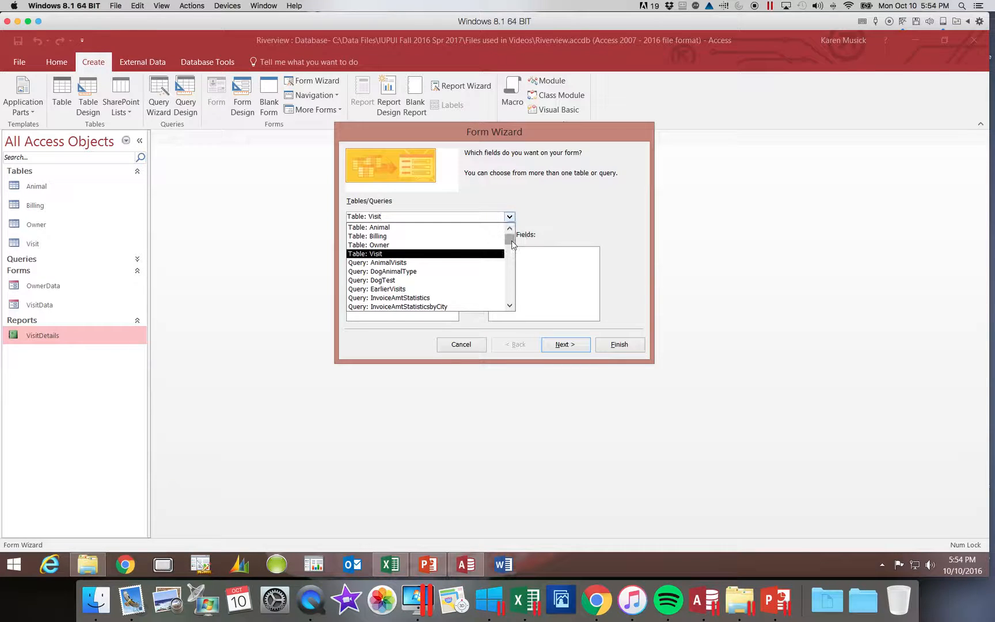
left_click(438, 245)
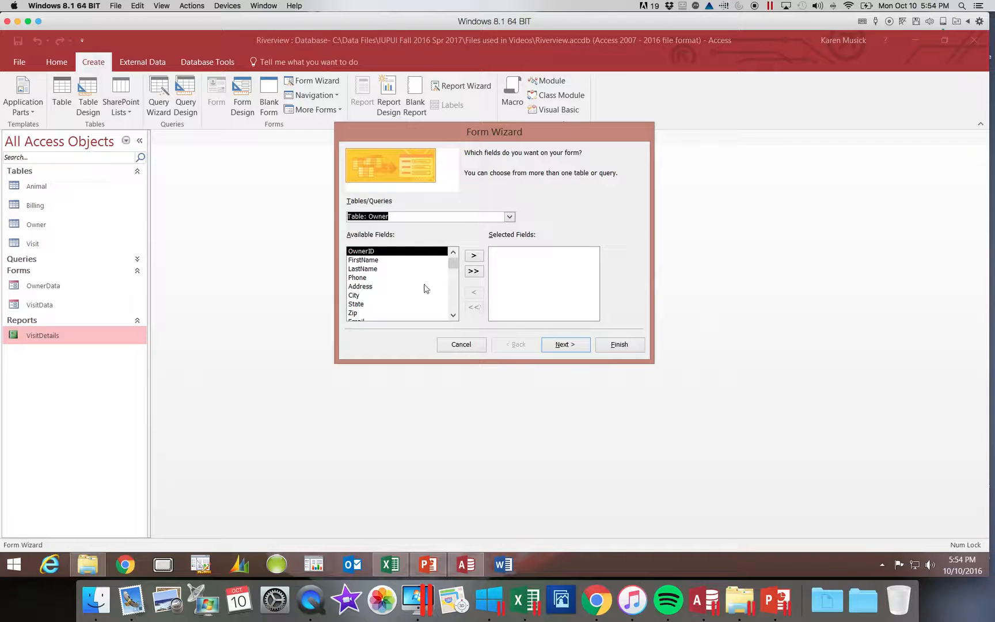
left_click(474, 256)
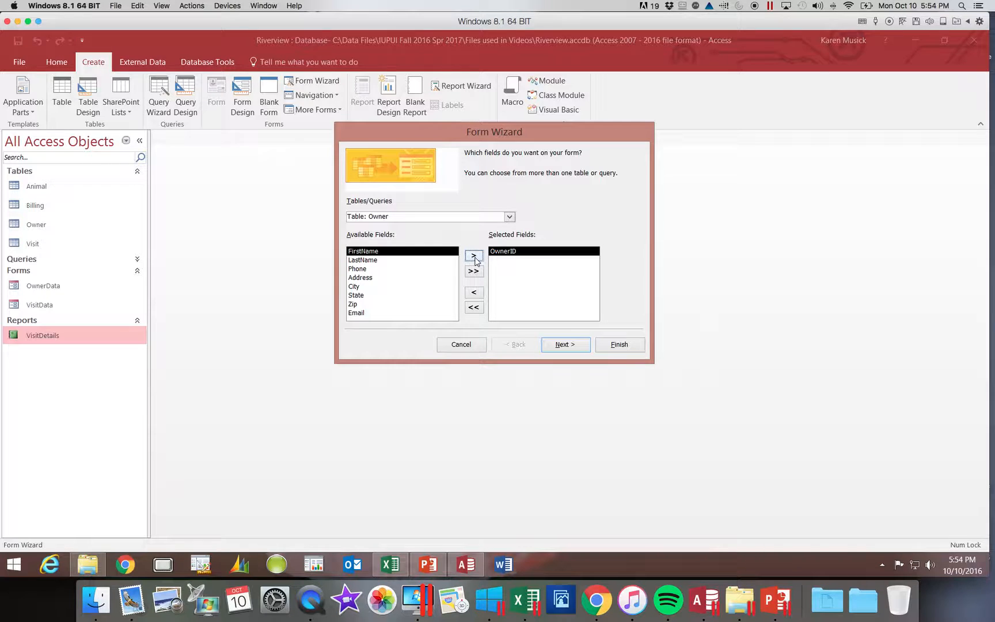
left_click(474, 256)
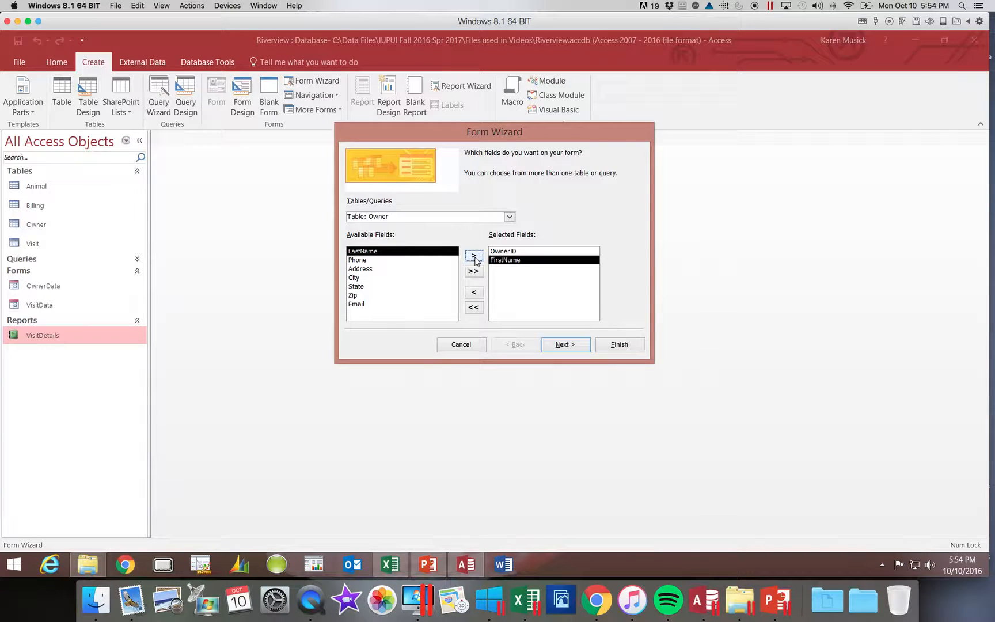
left_click(474, 256)
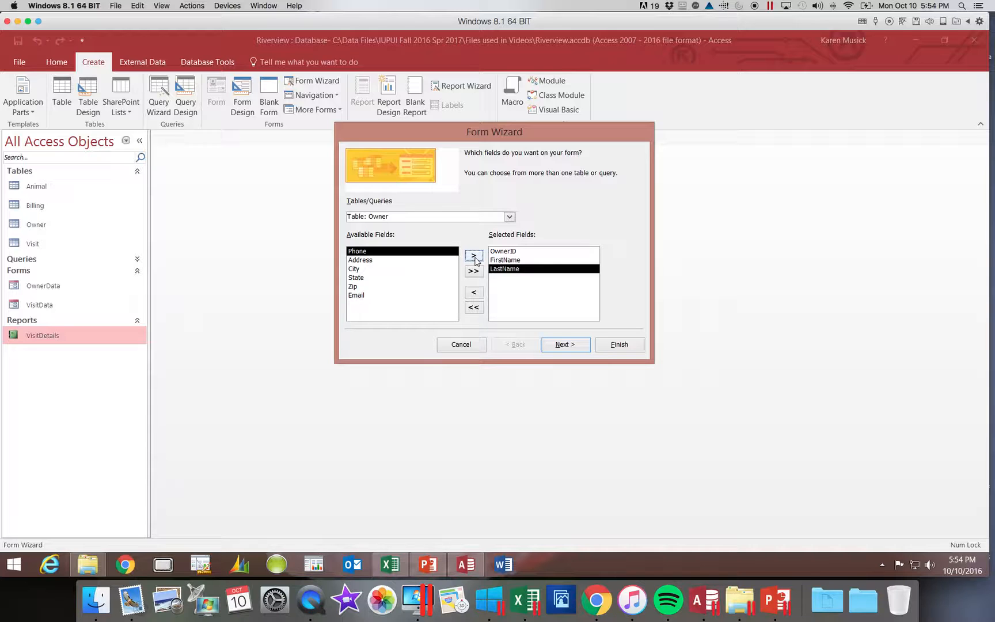
left_click(474, 256)
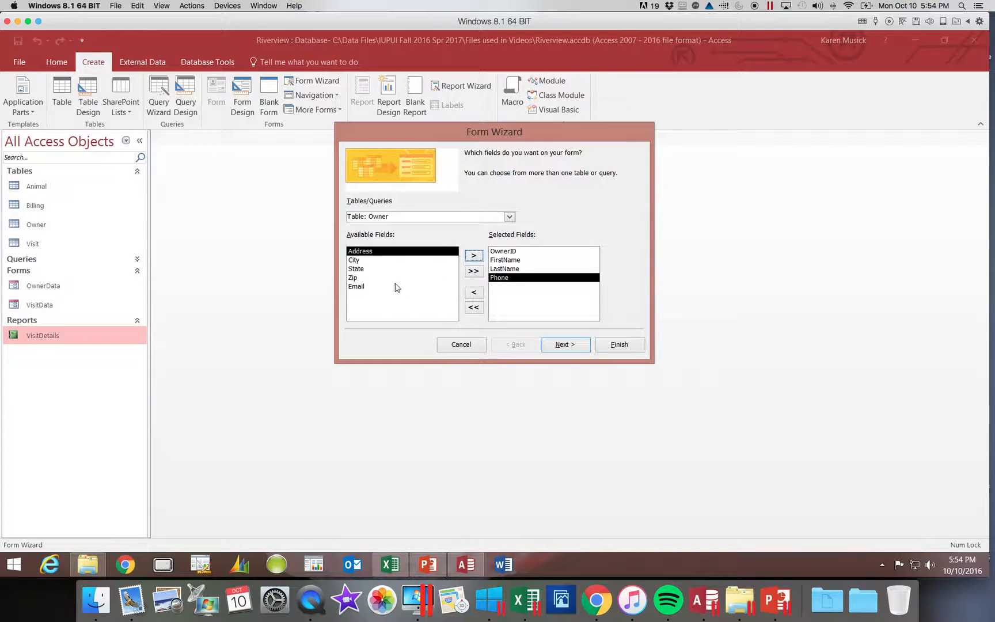
left_click(396, 287)
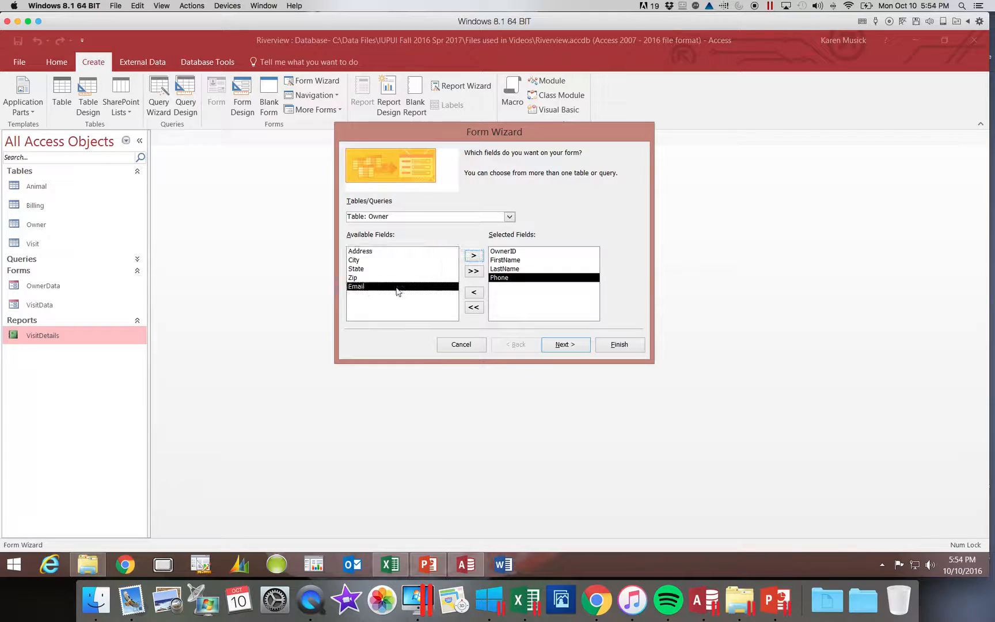
left_click(474, 257)
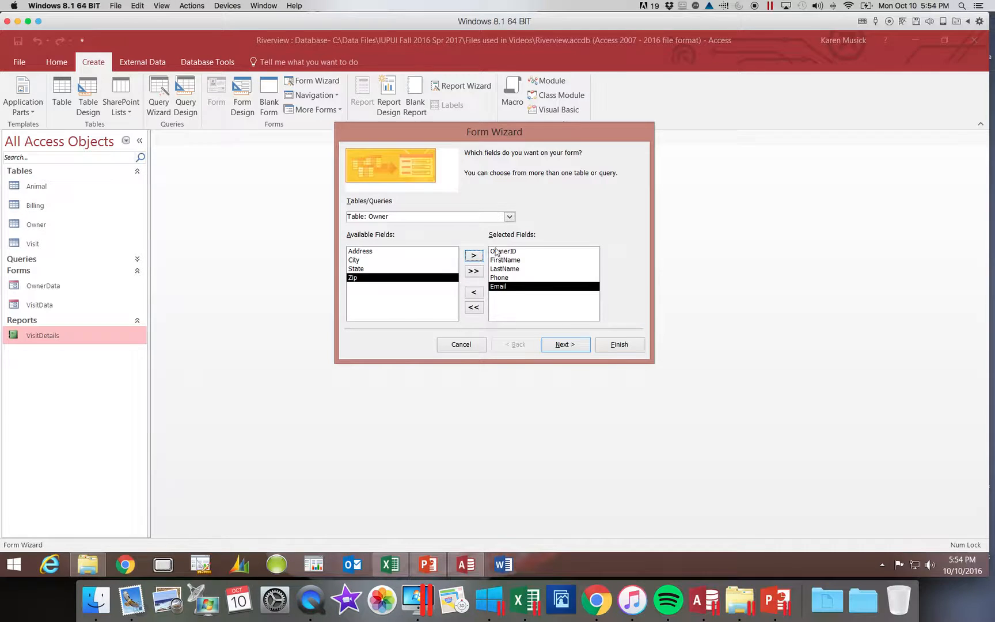
Add all fields of the Animal table to the form's selected fields.
left_click(510, 217)
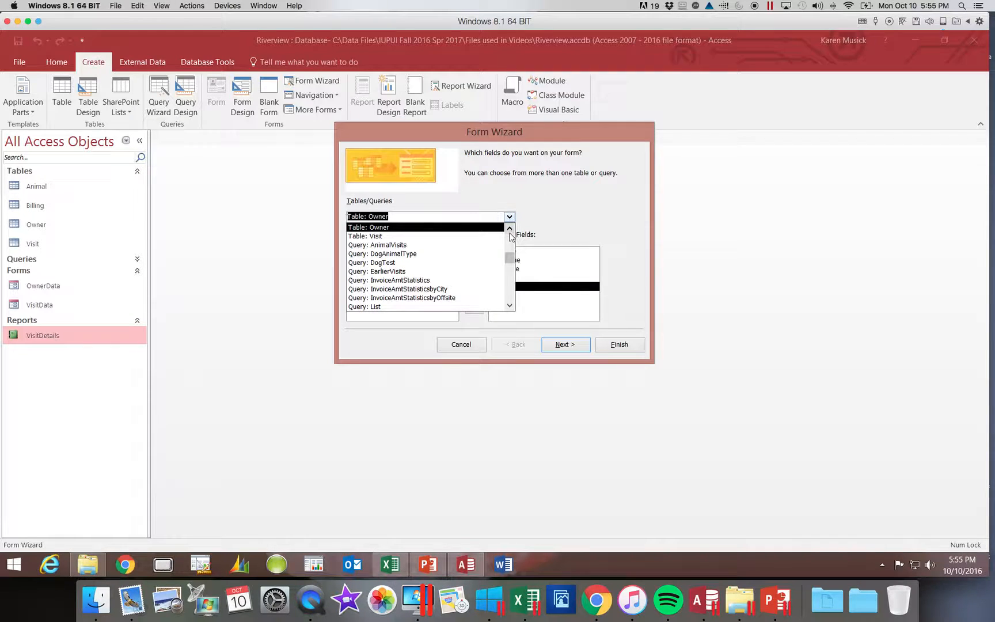
scroll(510, 244, "up", 1)
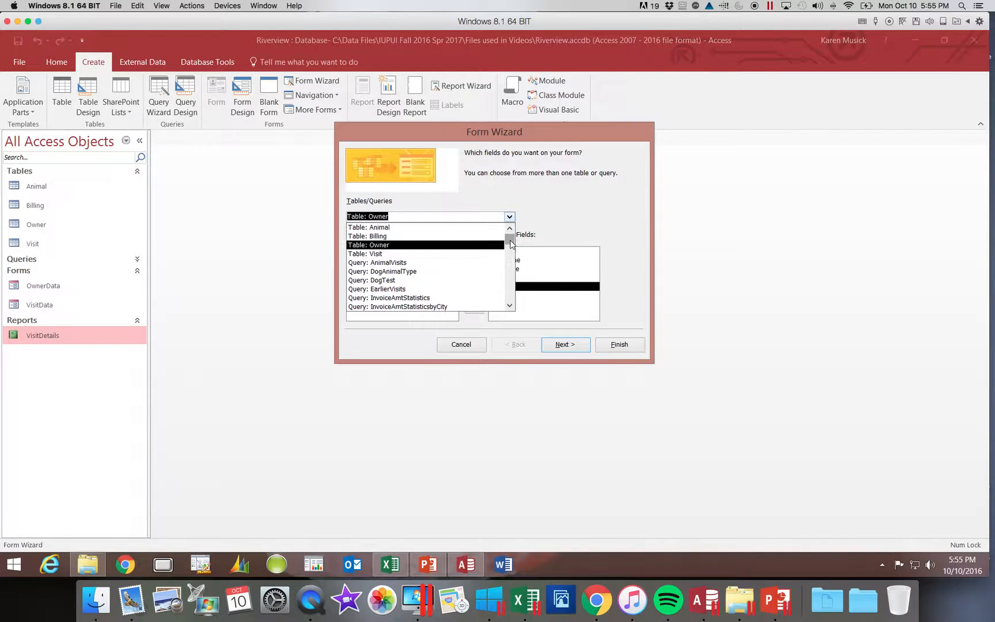
left_click(457, 227)
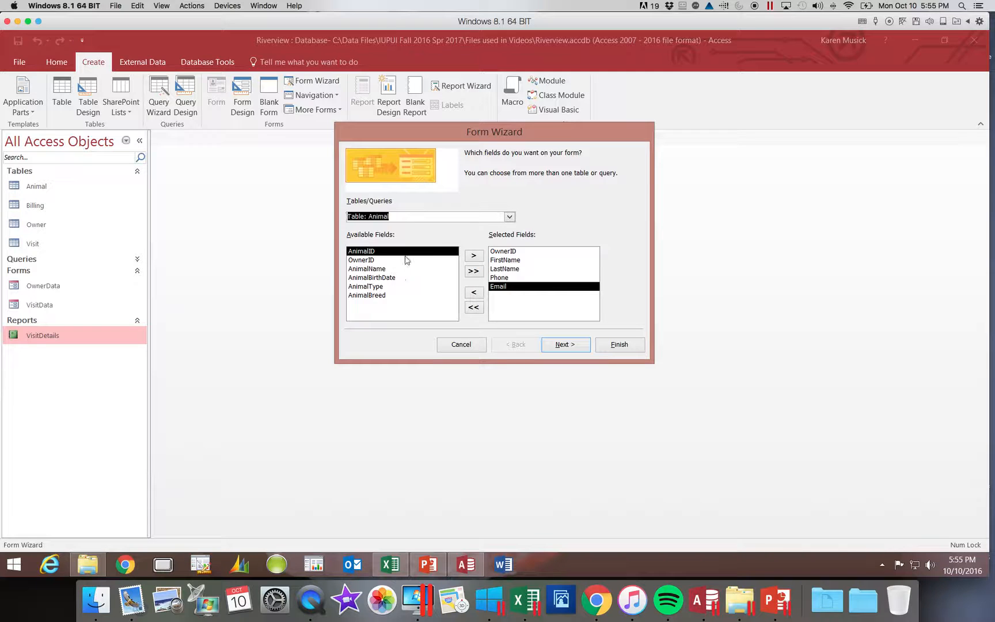
left_click(473, 271)
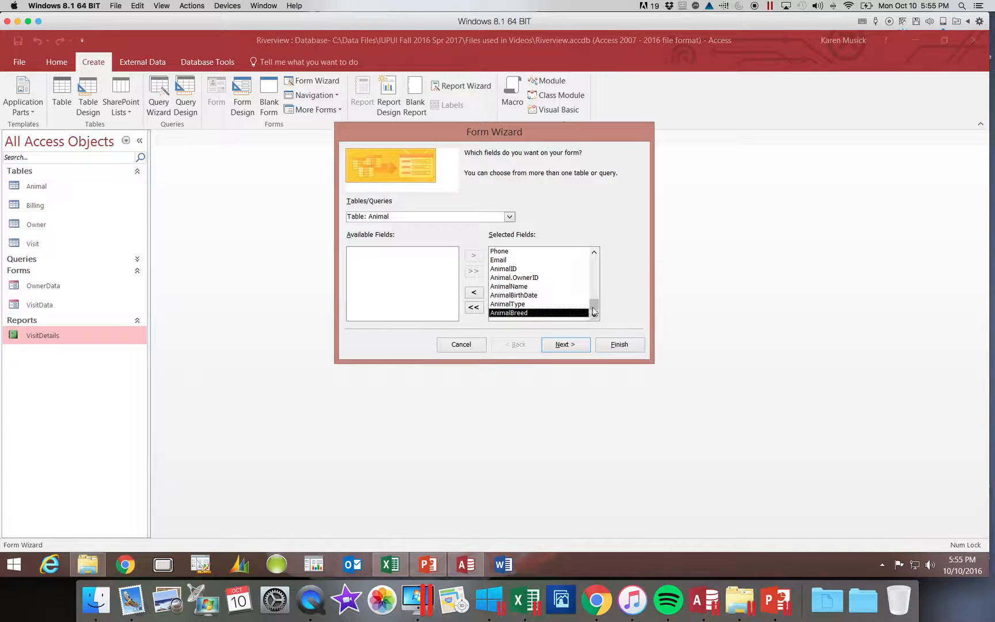
Remove the duplicate Animal.OwnerID field from the form's selected fields.
left_click(594, 253)
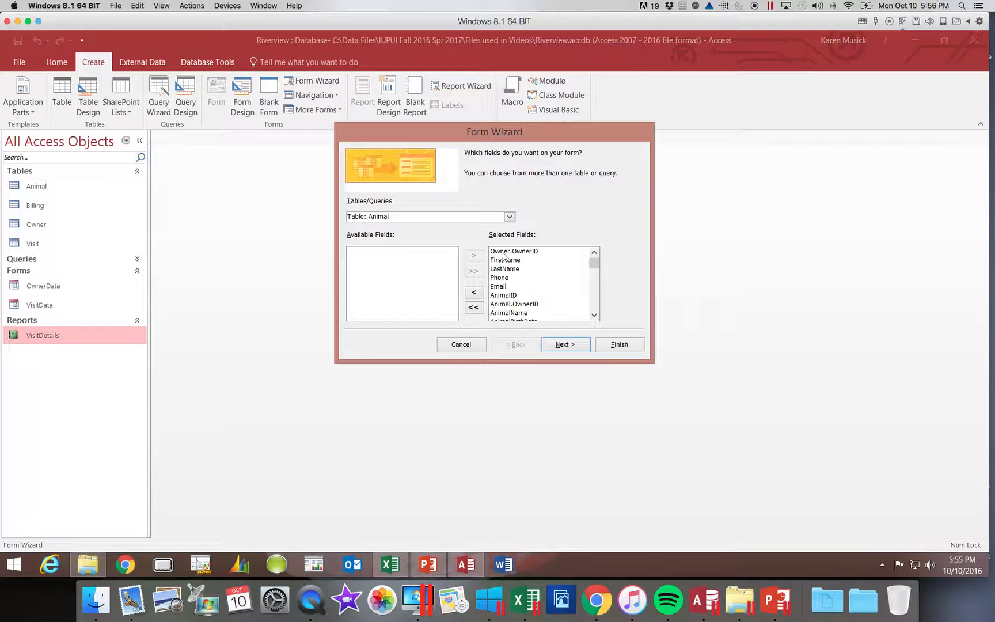
left_click(513, 305)
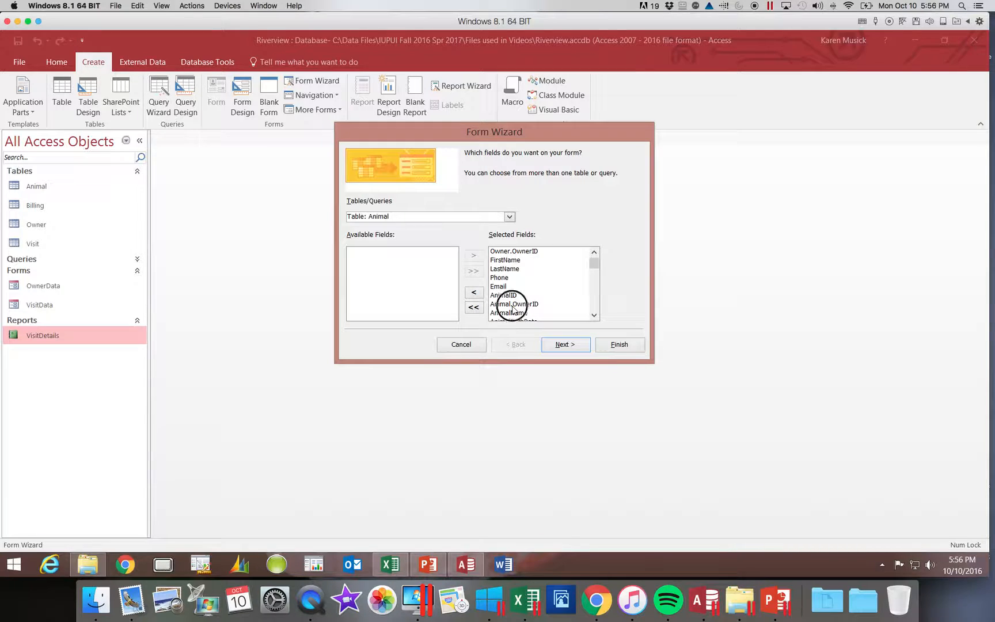
left_click(474, 292)
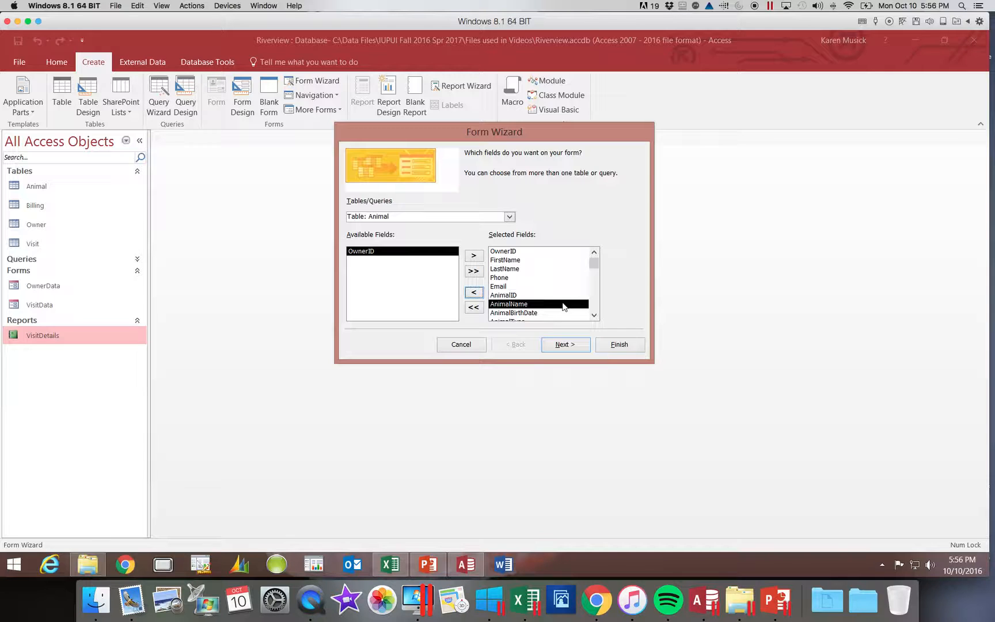
Accept viewing the data by Owner as a form with subforms, and use the Datasheet layout for the subform.
left_click(564, 344)
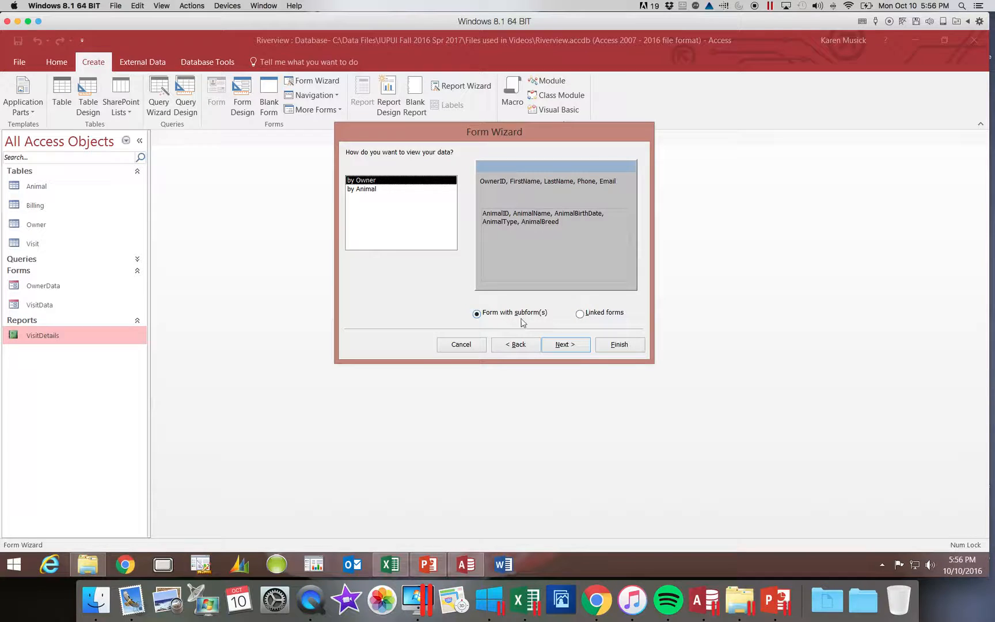
left_click(570, 347)
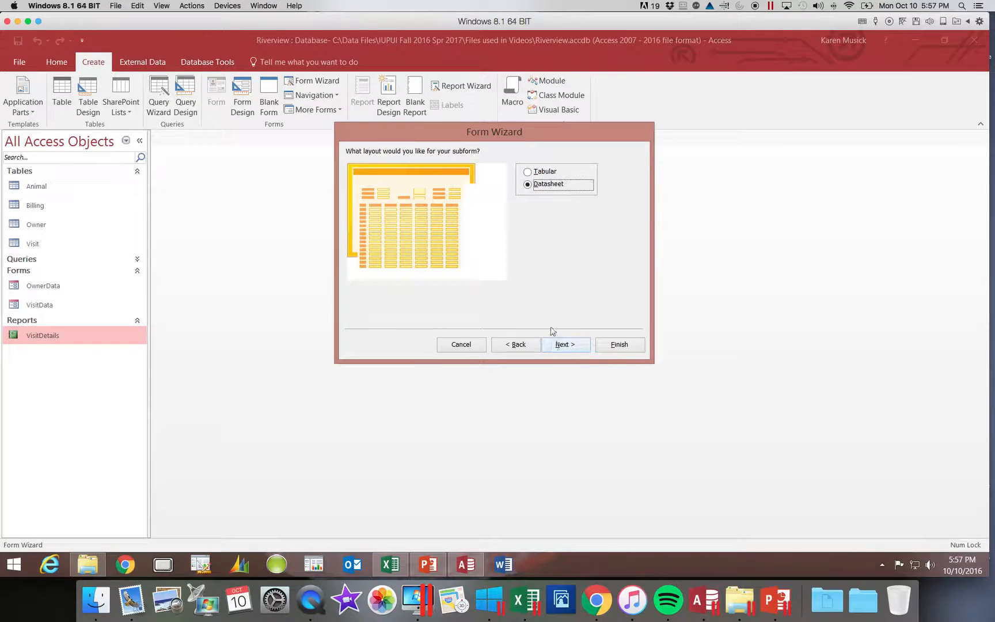
left_click(527, 172)
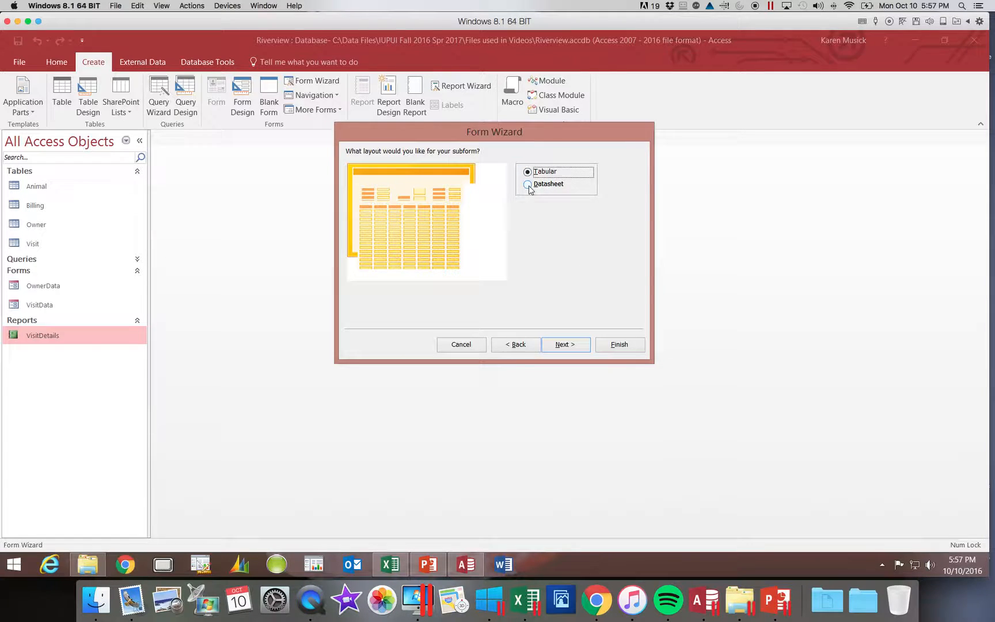
left_click(528, 186)
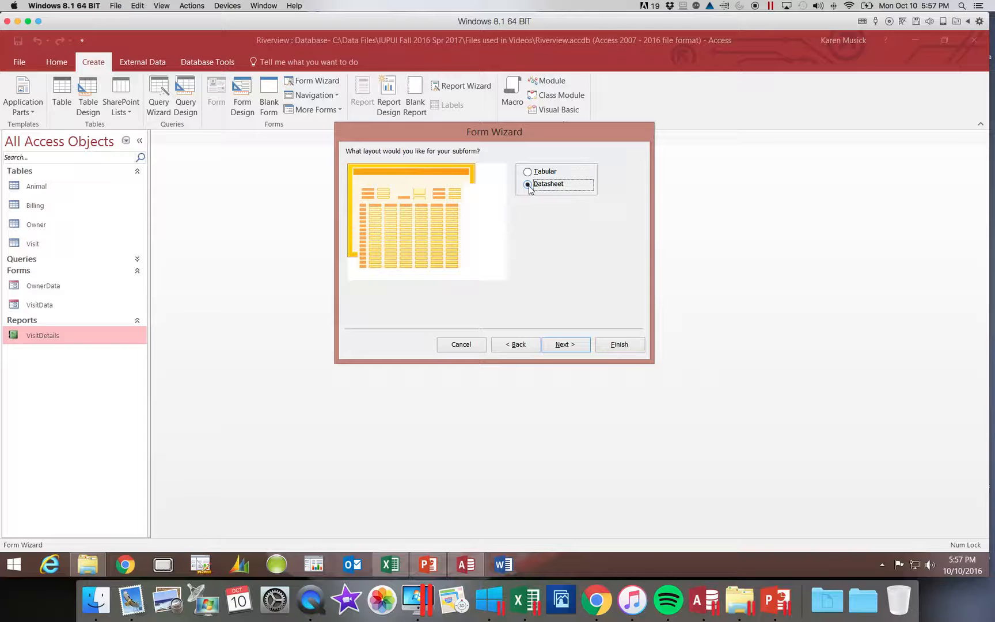
left_click(564, 345)
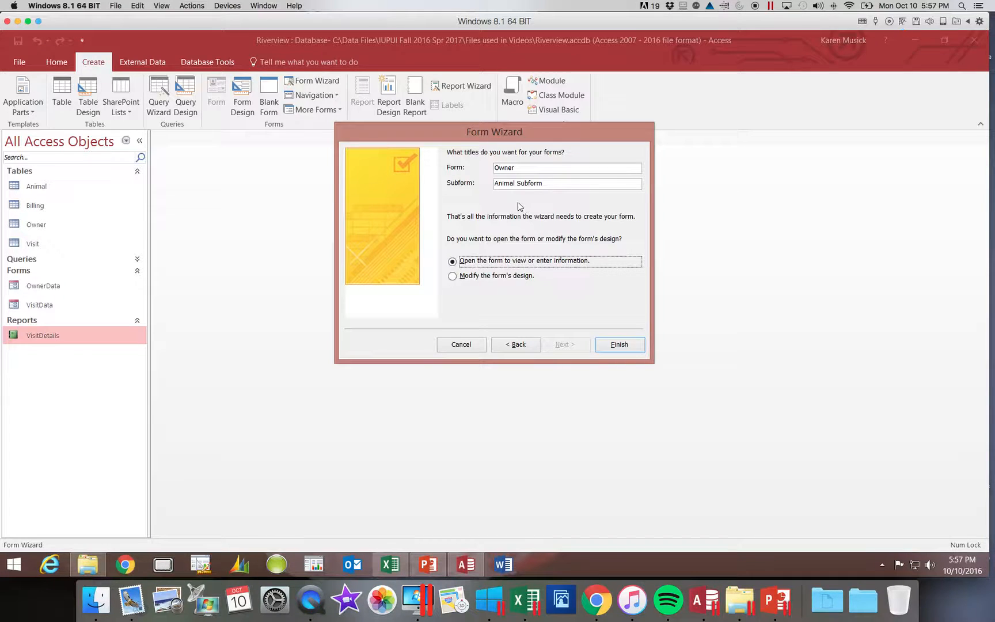
Title the form OwnerAnimals and the subform AnimalSubform, and finish the wizard with the form opened for viewing.
left_click(516, 167)
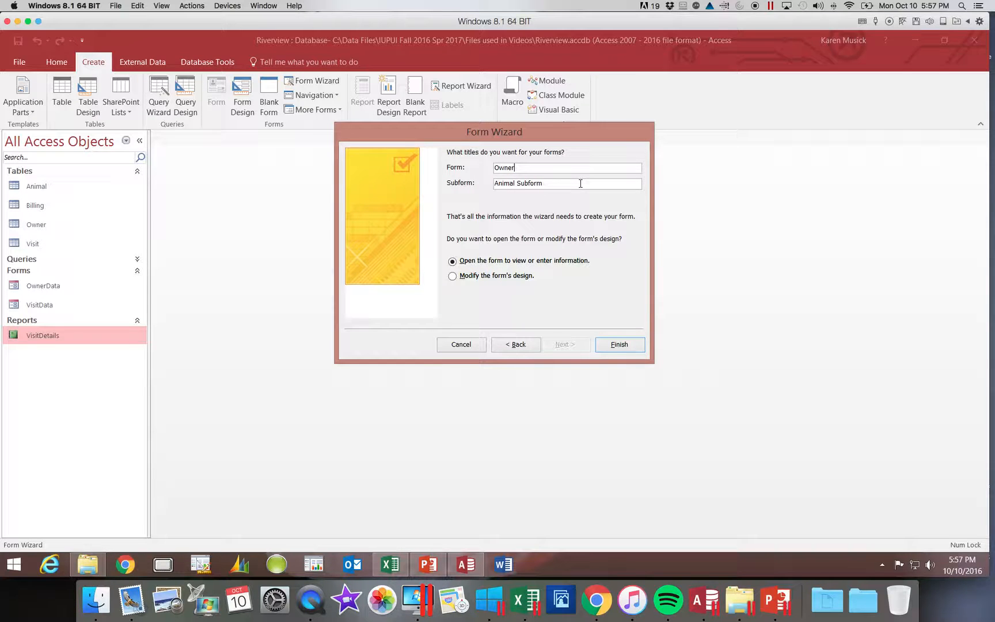
type("Animals")
left_click_drag(517, 184, 522, 184)
key("Left")
key("BackSpace")
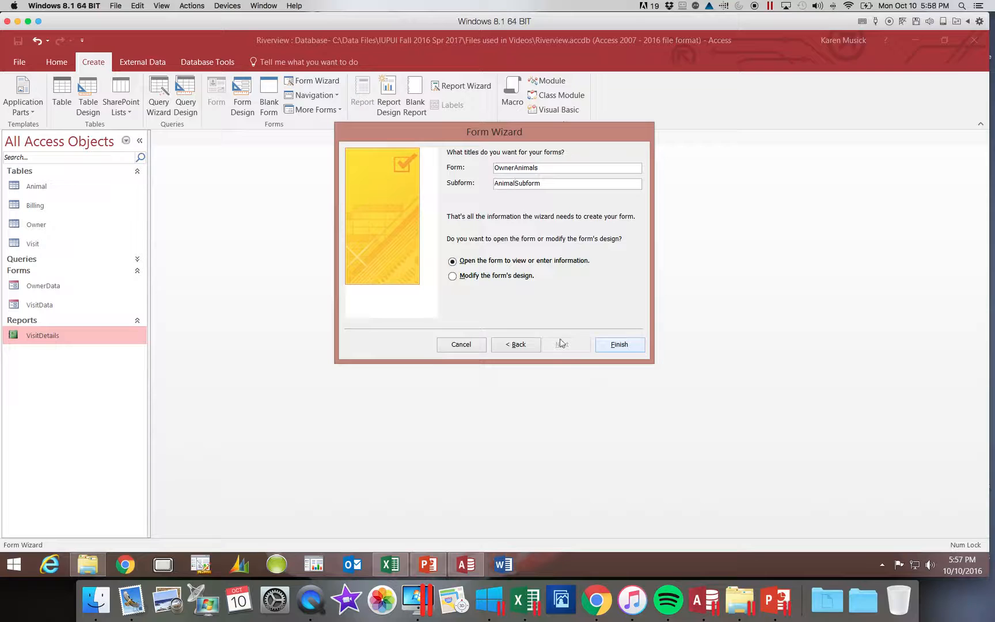
left_click(619, 346)
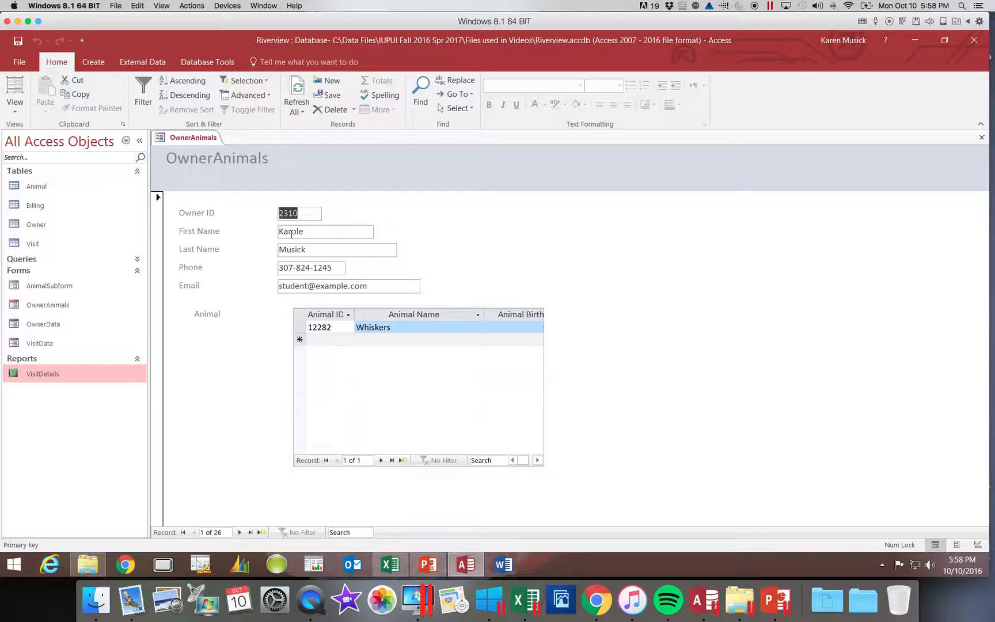
Replace the owner's first name in the first record with the new first name and advance to the subform's Animal Name field.
left_click_drag(291, 231, 312, 235)
type("en")
key("Tab")
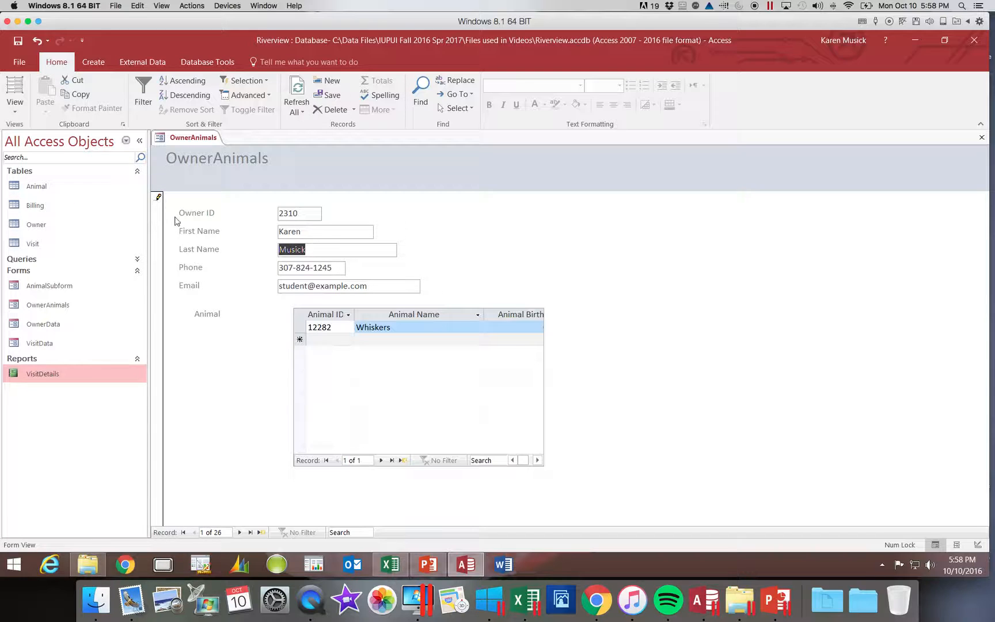
key("Tab")
key("Tab")
key("Tab")
key("Tab")
key("Tab")
key("Tab")
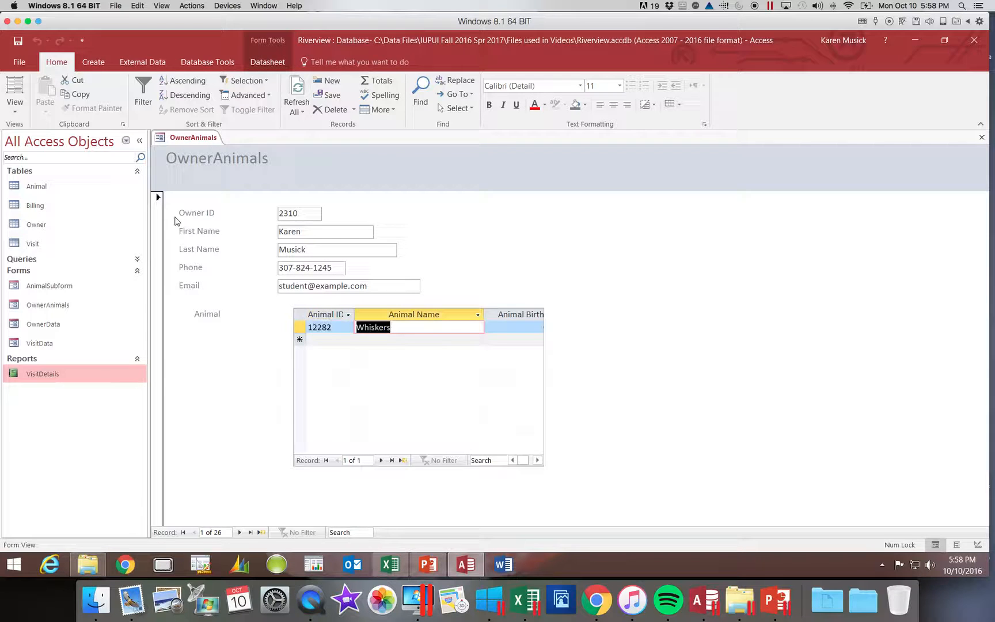
Step through the first owner's subform fields and on to the next owner's record, and return to the first record.
key("Tab")
key("Tab")
key("Tab")
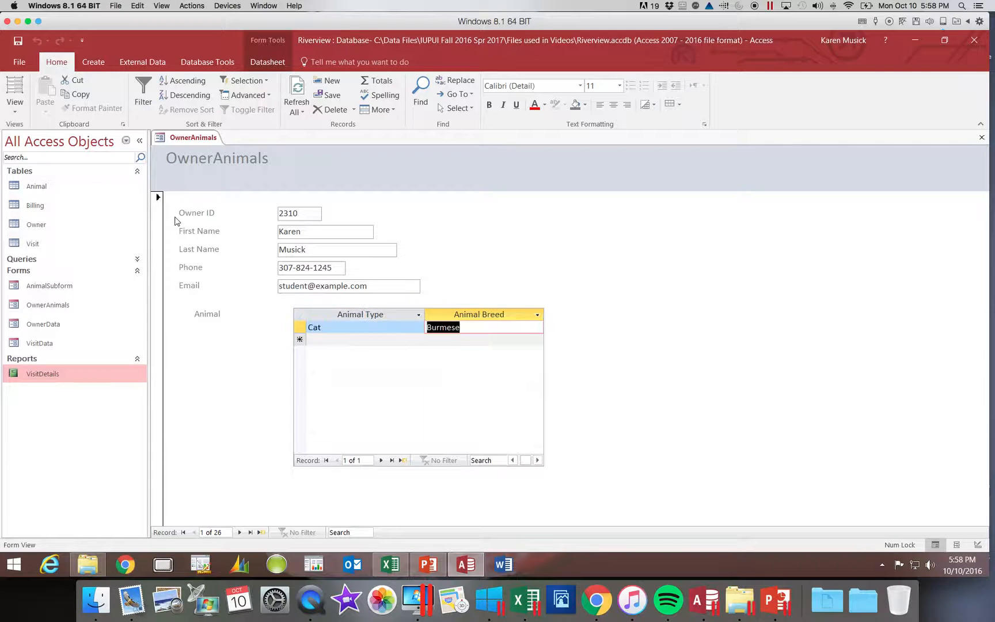
key("Tab")
key("Tab")
key("Tab")
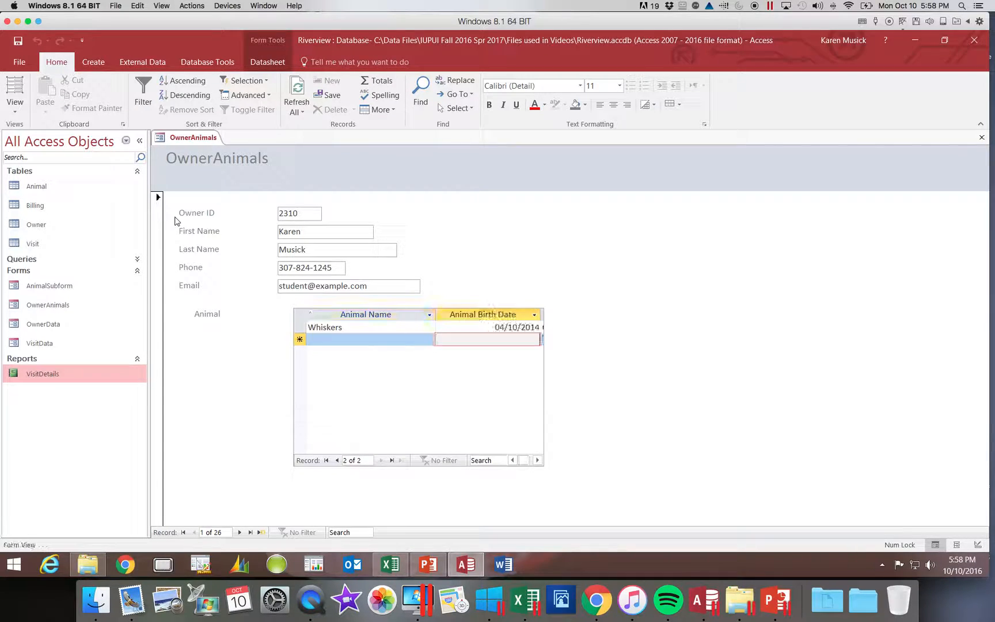
key("ctrl+Tab")
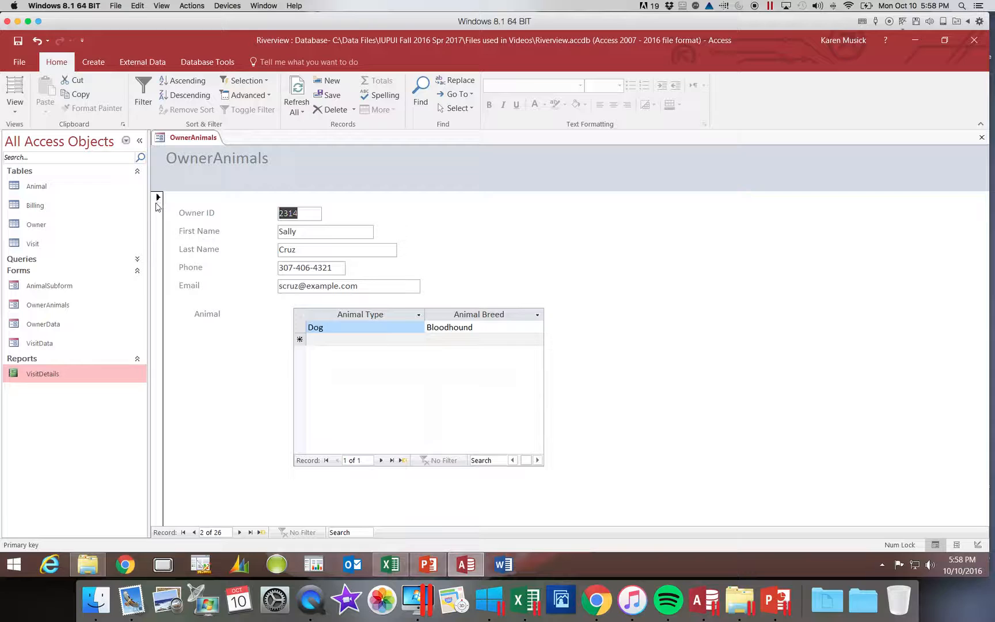
left_click(194, 533)
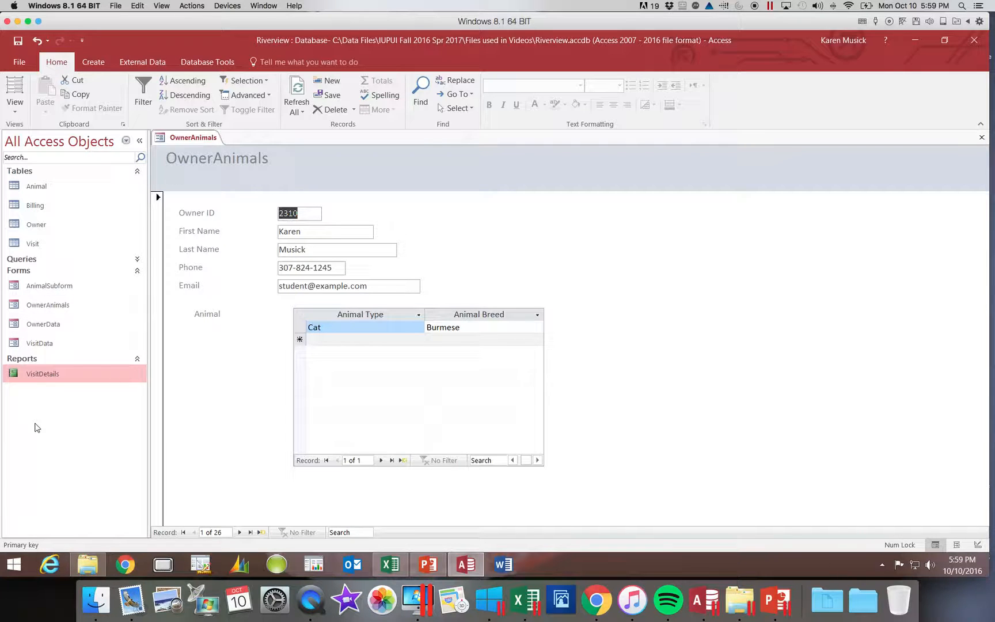
Browse forward through the owner records with their animals, from the first record to the thirteenth.
left_click(15, 108)
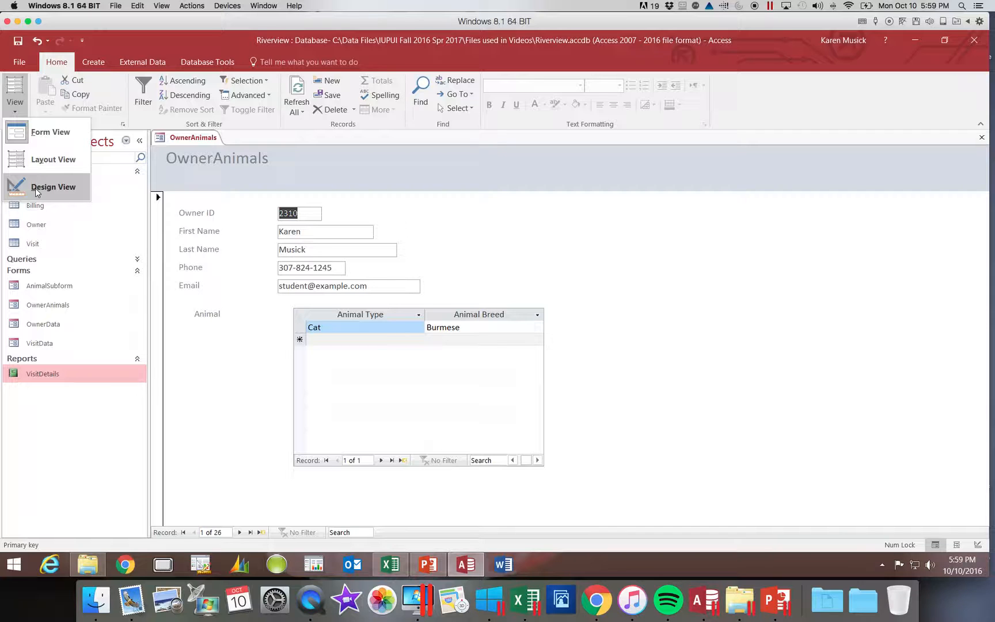
left_click(239, 531)
left_click(239, 532)
left_click(240, 532)
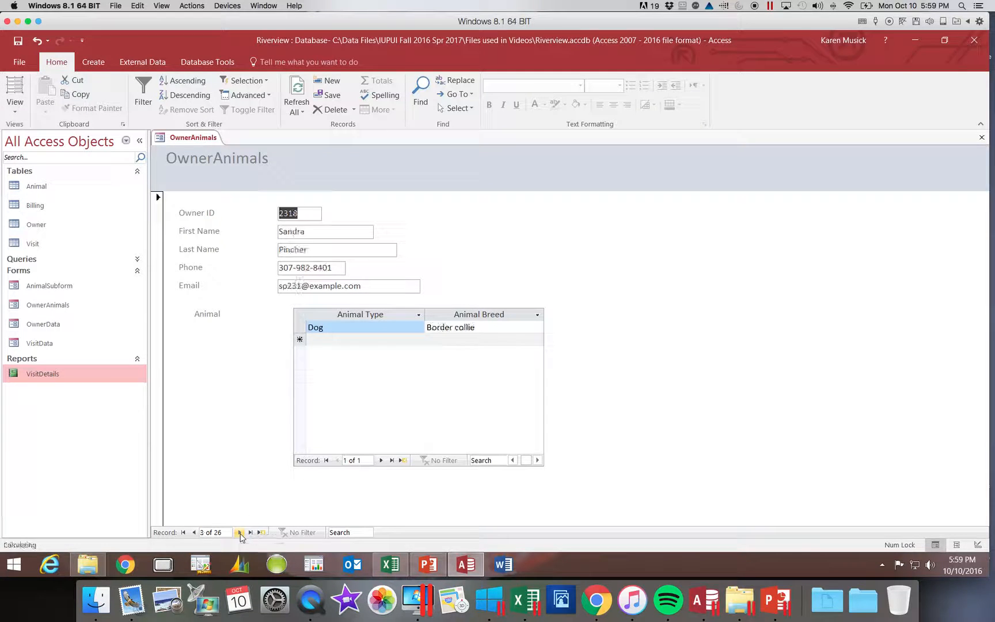
left_click(239, 532)
left_click(240, 532)
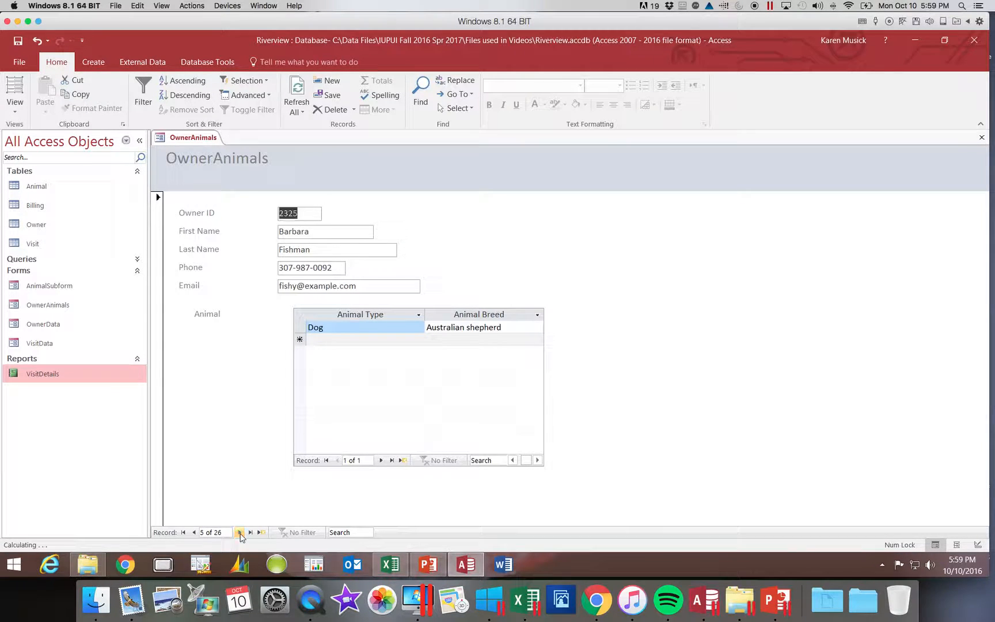
left_click(239, 532)
left_click(239, 531)
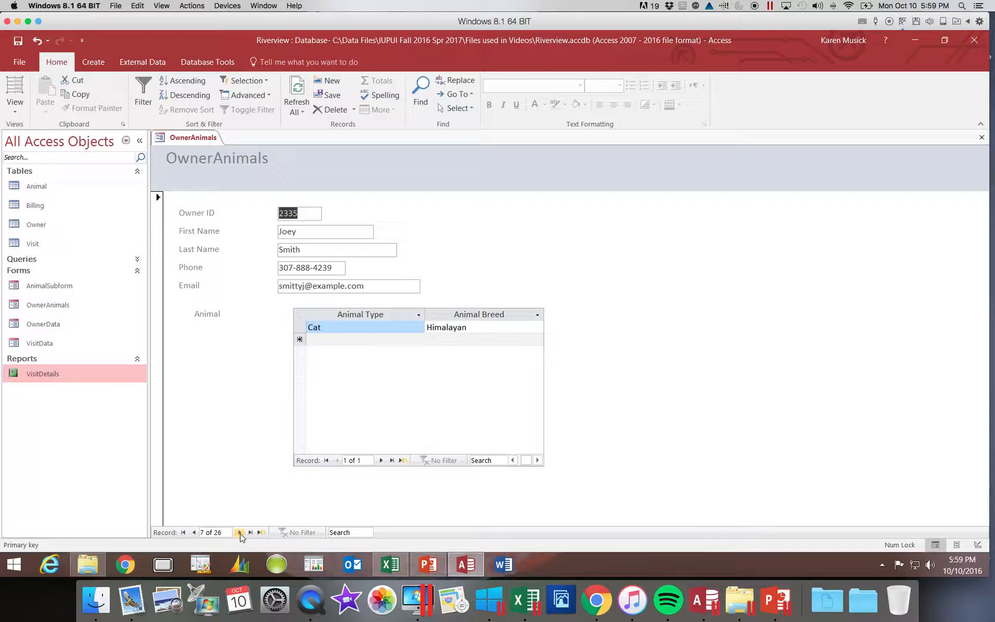
left_click(240, 532)
left_click(240, 531)
left_click(239, 532)
left_click(240, 532)
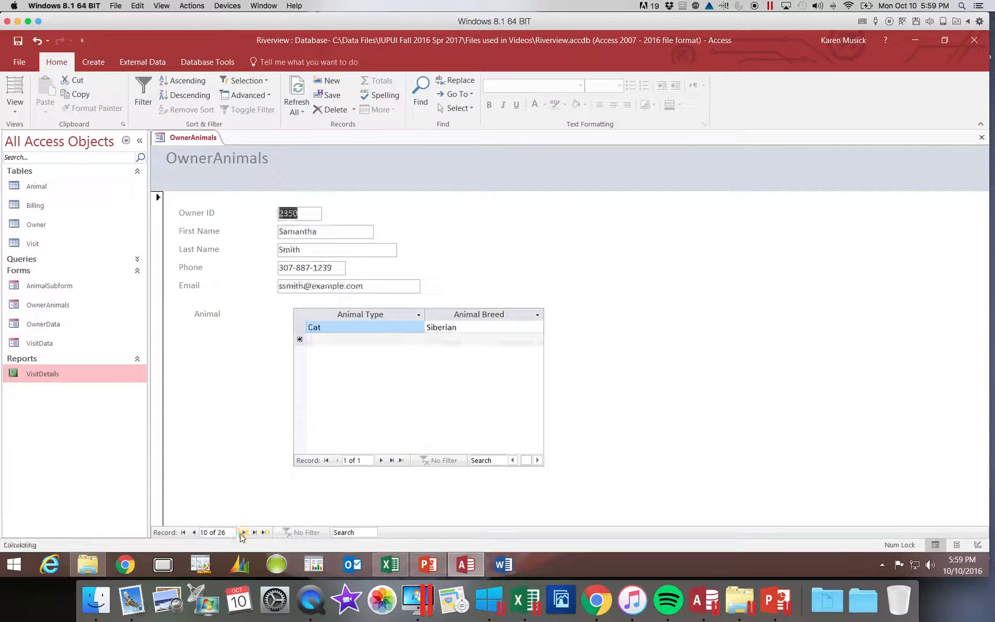
left_click(240, 532)
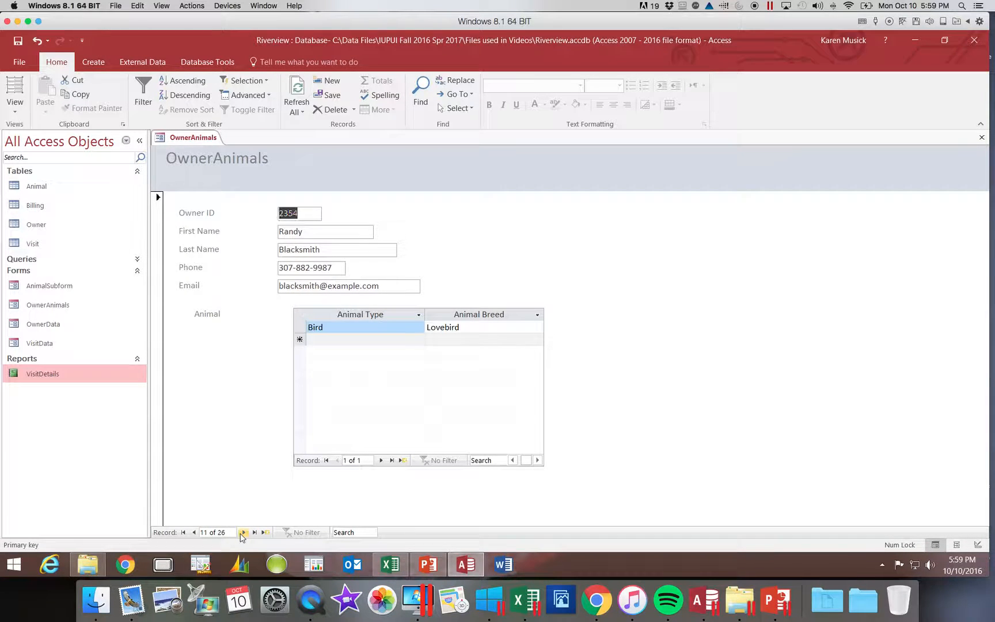
left_click(242, 532)
left_click(243, 532)
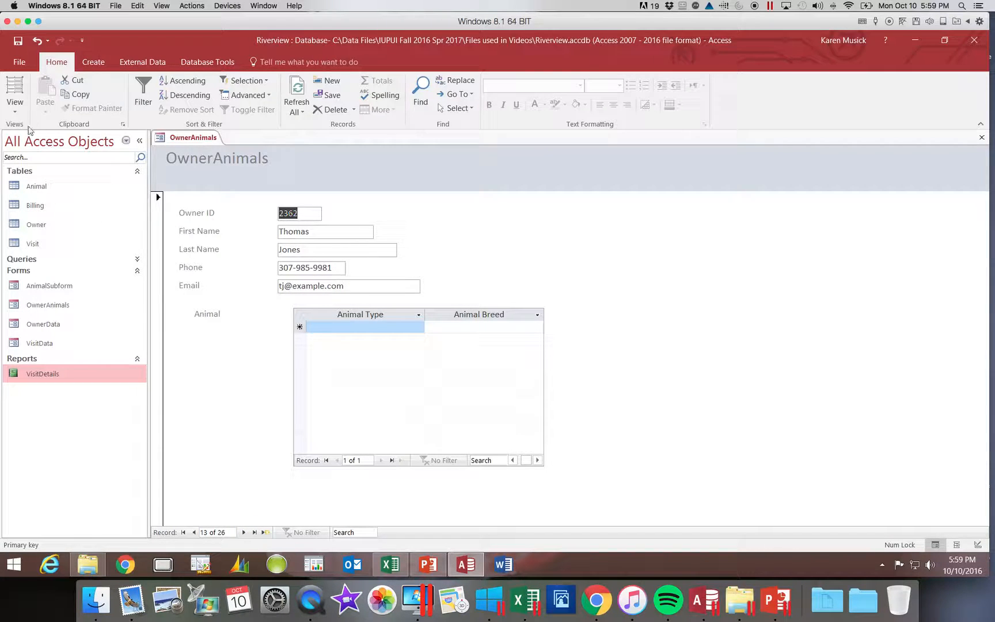
Show the OwnerAnimals form in Design View and switch it to Layout View.
left_click(15, 108)
left_click(32, 183)
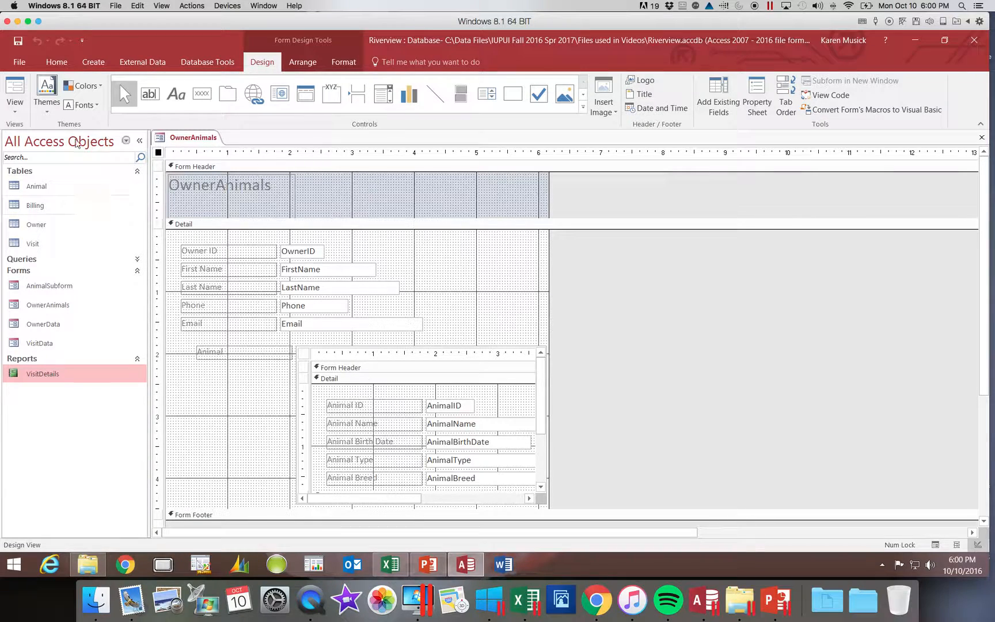
left_click(15, 107)
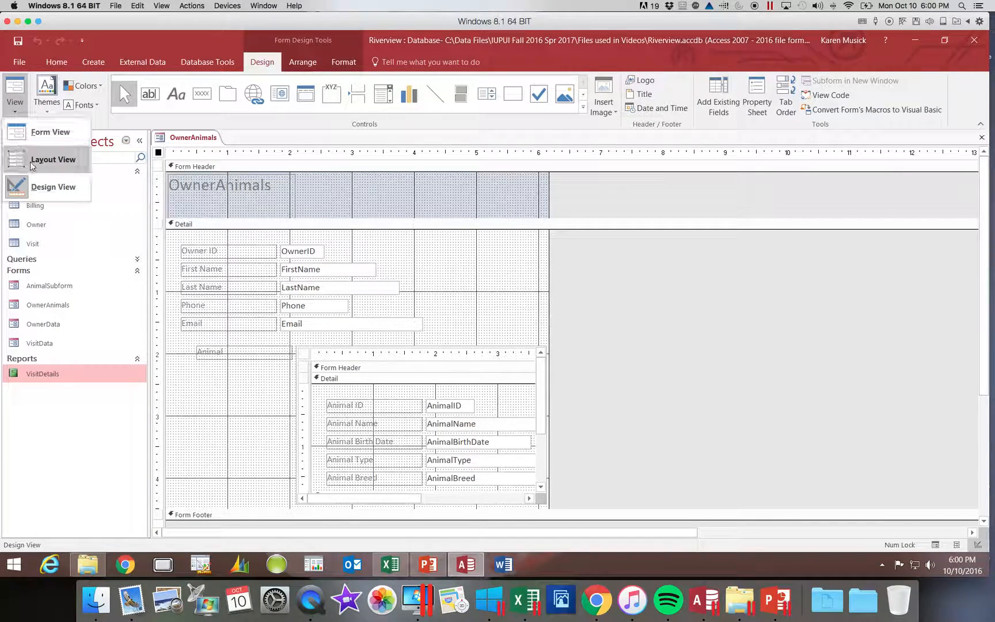
left_click(32, 163)
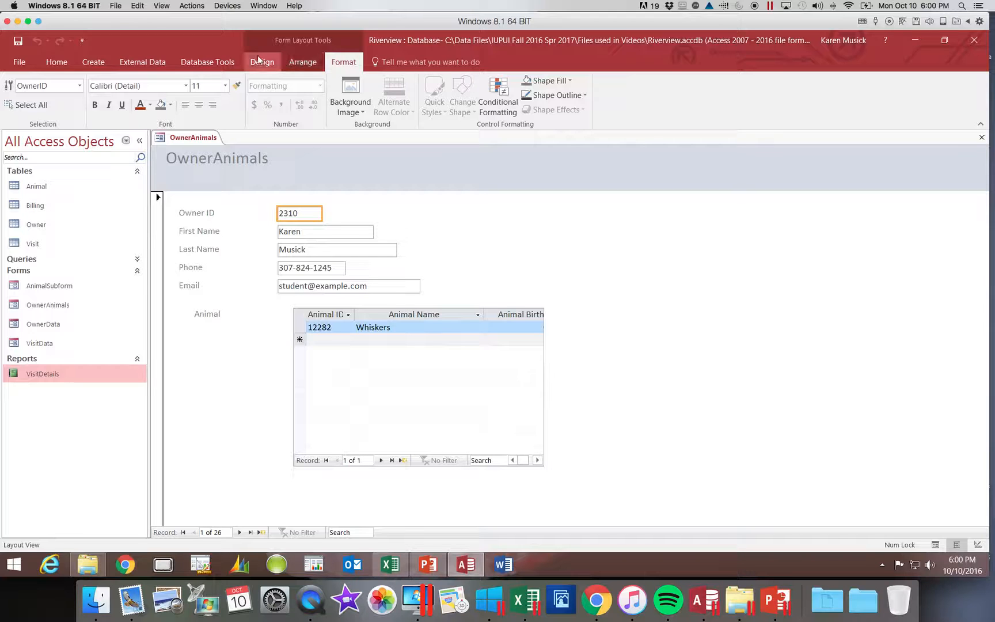
Change the form header title to Owner Animals, with a space between the two words.
left_click(223, 161)
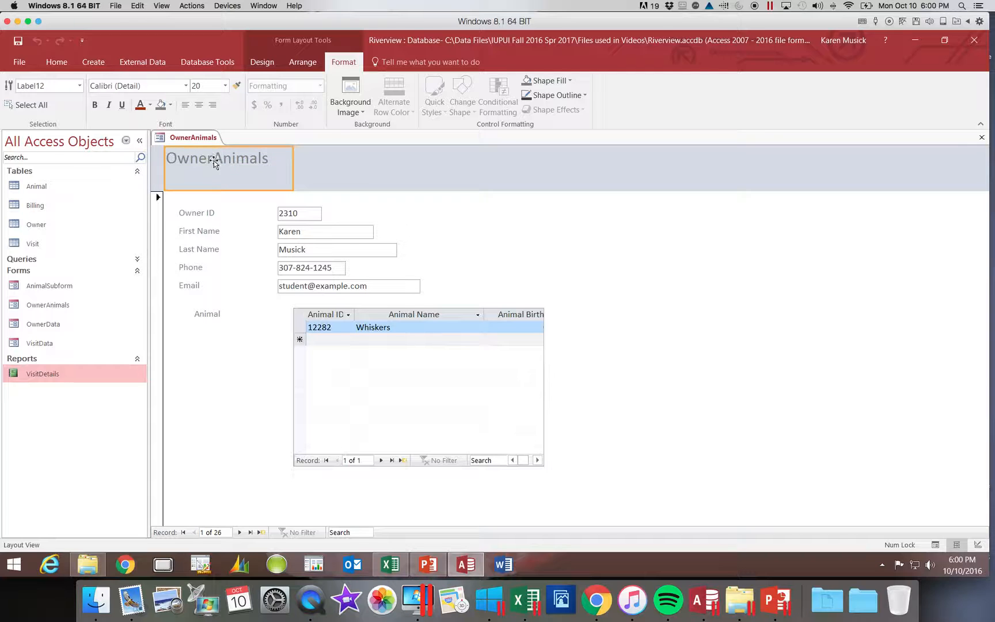
left_click(214, 158)
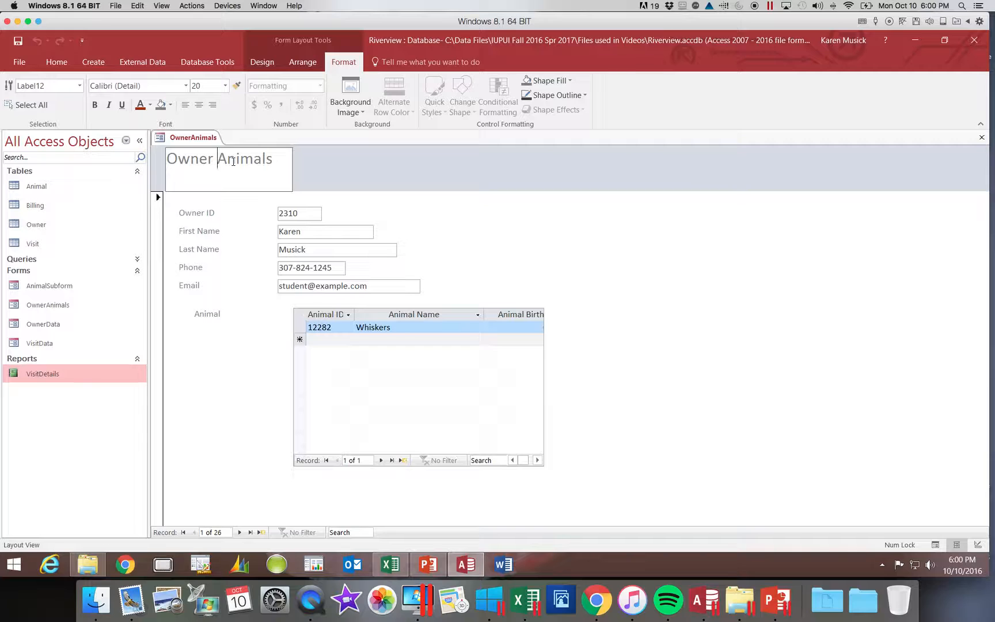
left_click(212, 105)
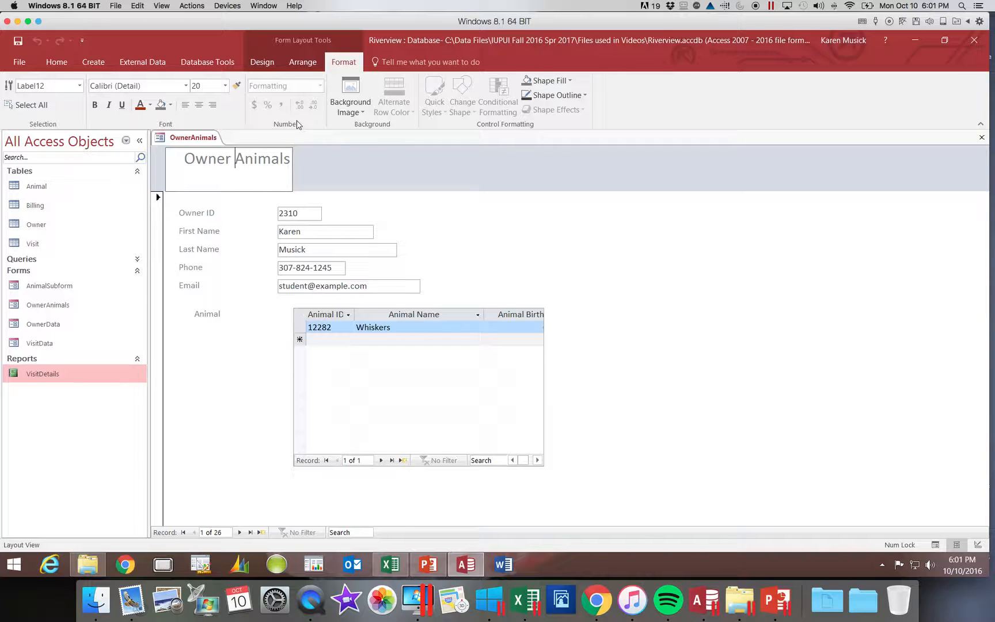
left_click(417, 162)
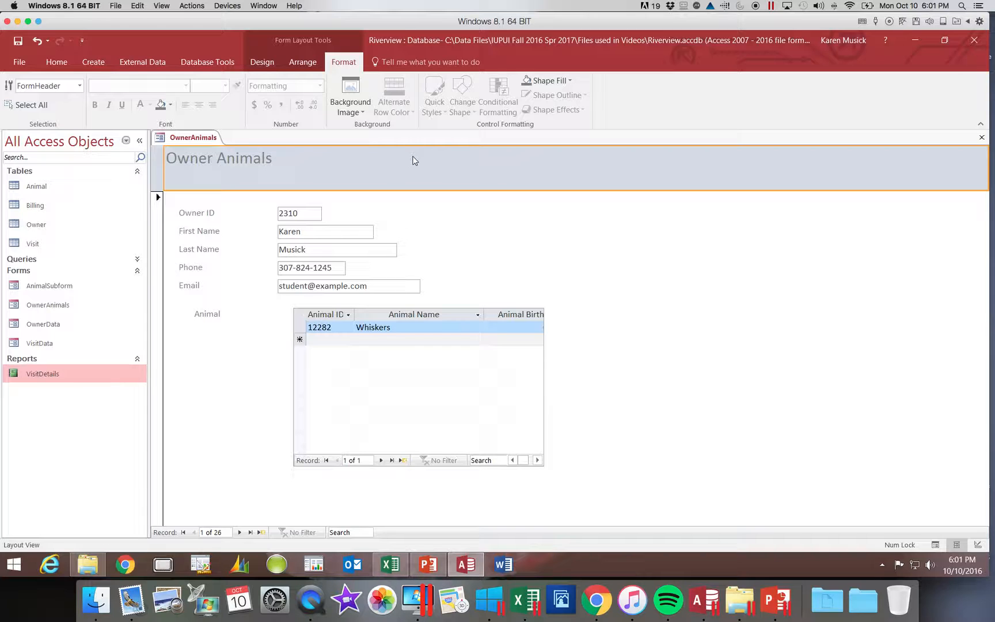
Advance from the first owner record to the fourth to view other owners' animals in Layout View.
left_click(240, 533)
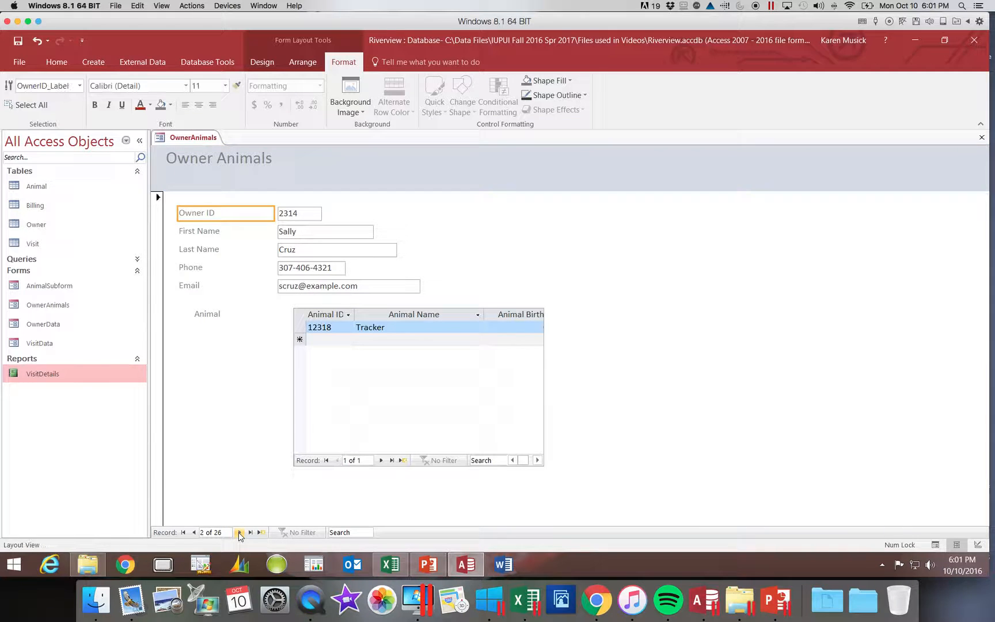
left_click(239, 533)
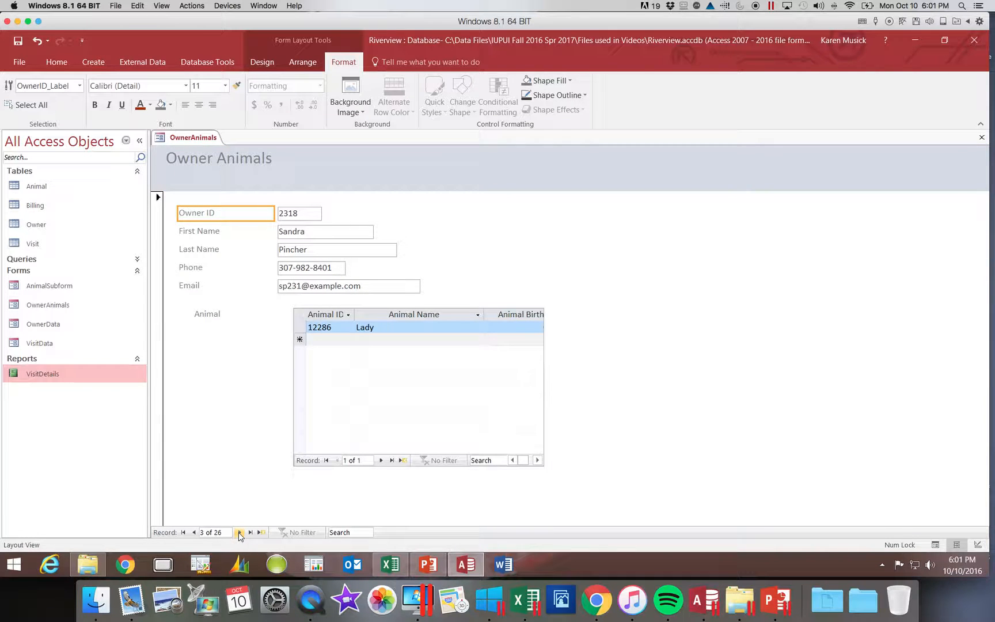
left_click(240, 533)
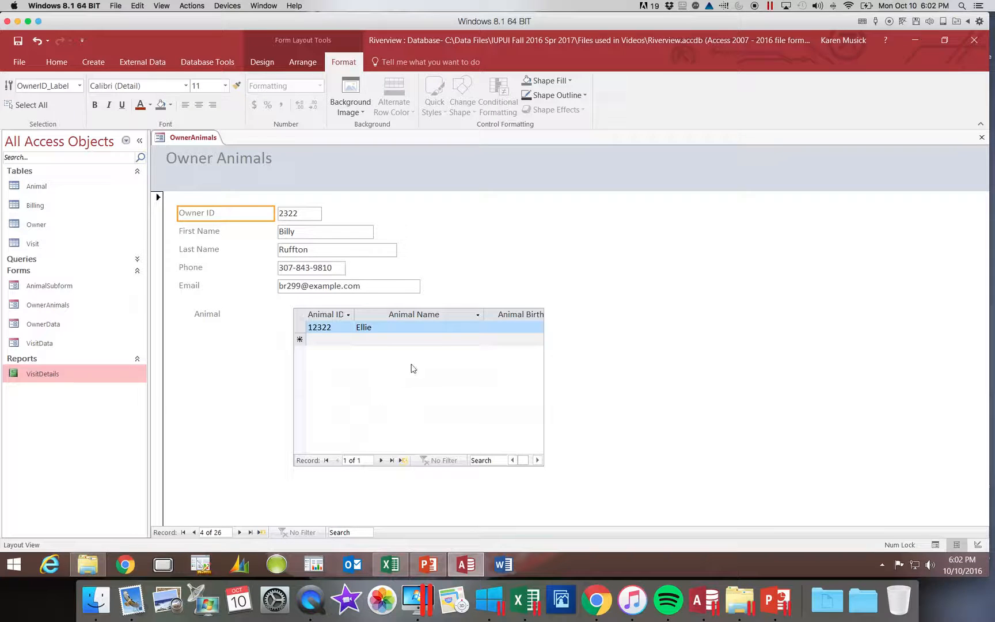
Move the animal subform left beside its Animal label and widen it enough to show every column.
left_click(433, 367)
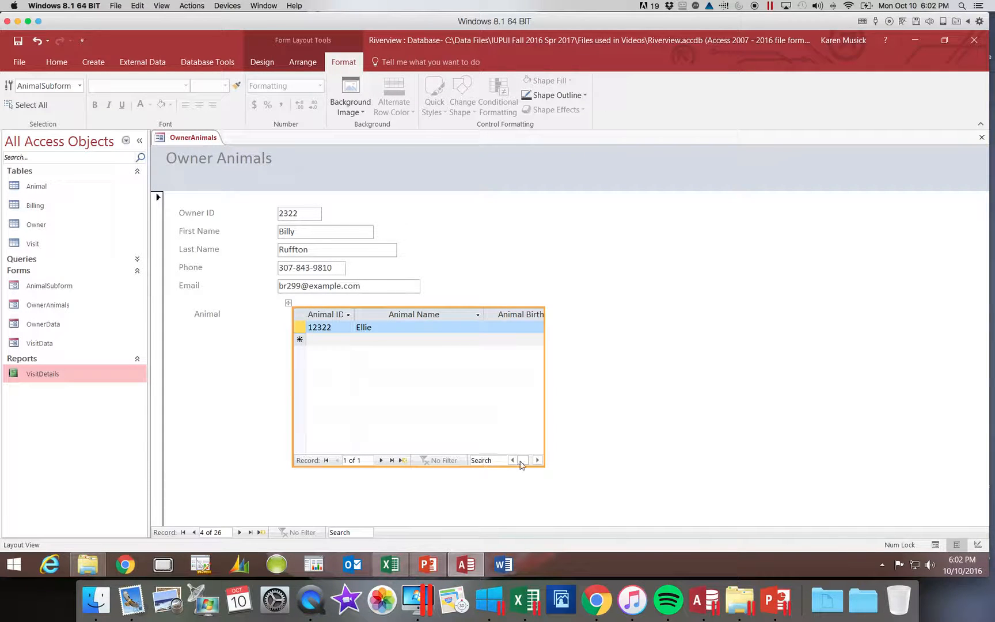
left_click(288, 304)
left_click_drag(289, 303, 232, 307)
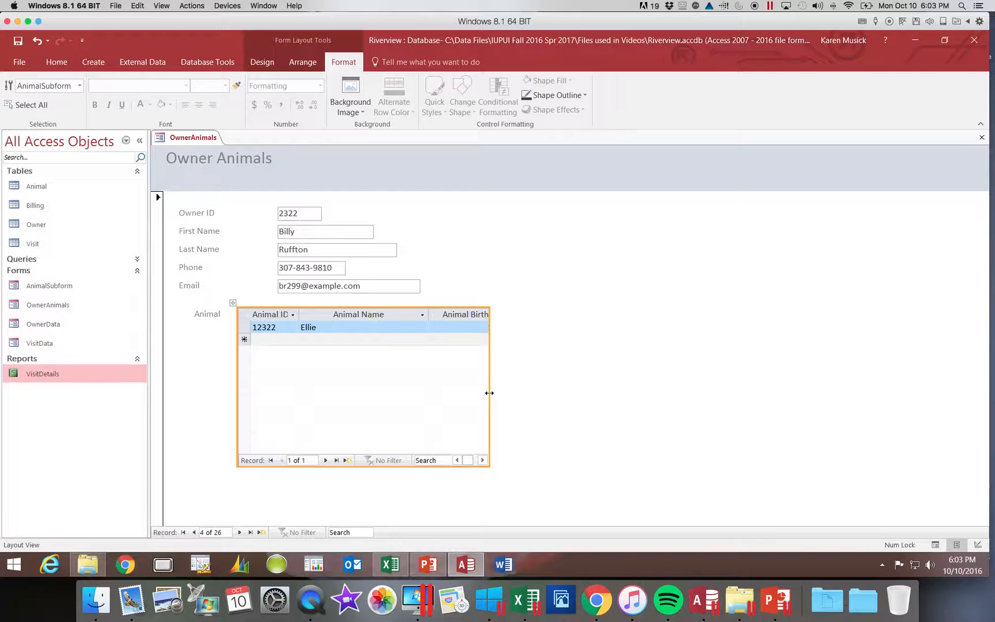
left_click_drag(489, 392, 903, 391)
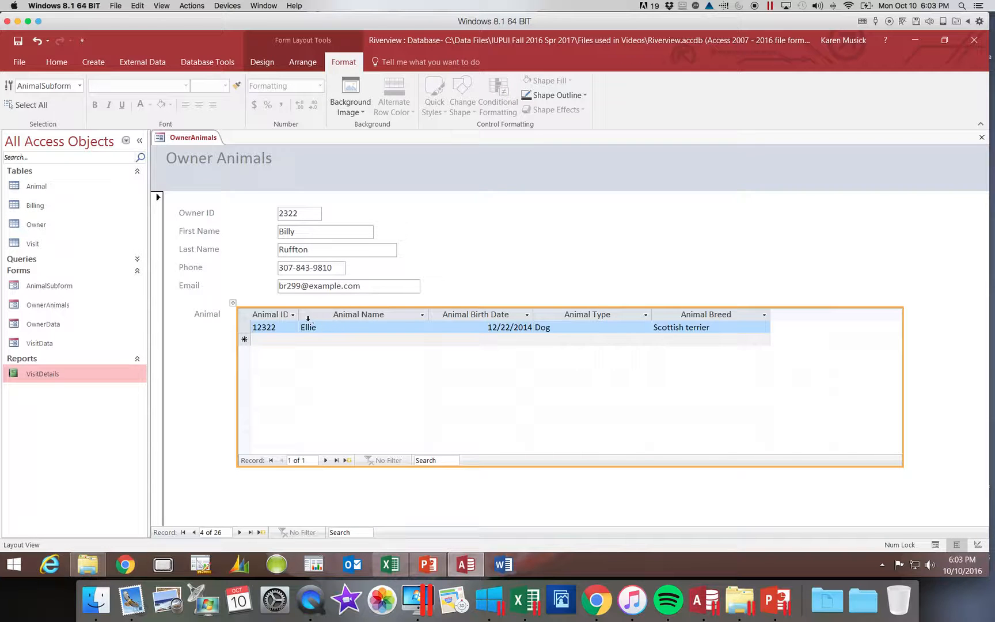
Widen the subform's Animal ID, Animal Name, Animal Type and Animal Breed columns slightly.
left_click_drag(299, 314, 303, 314)
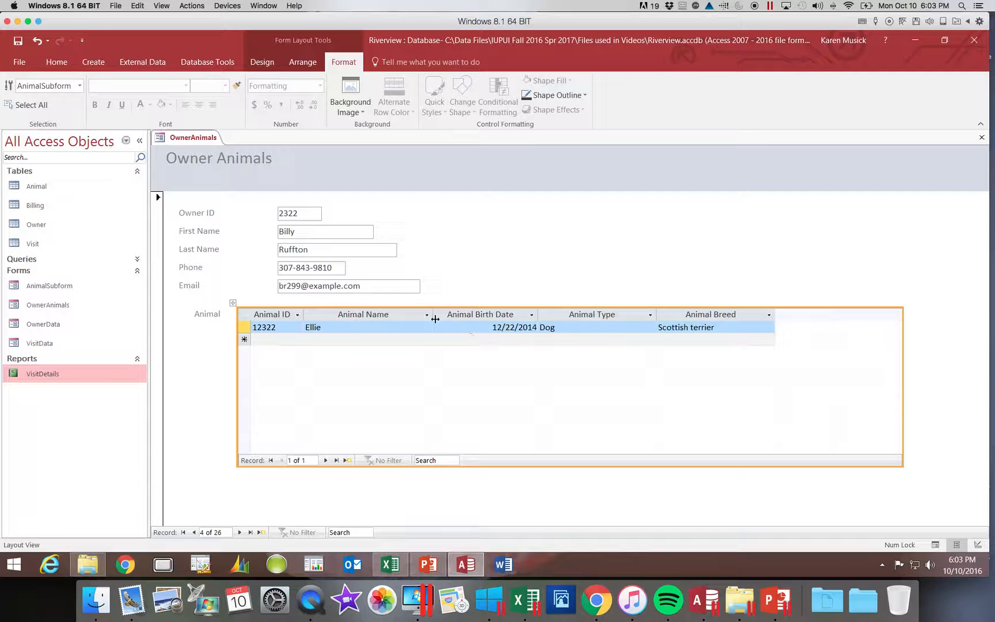
left_click_drag(435, 319, 445, 318)
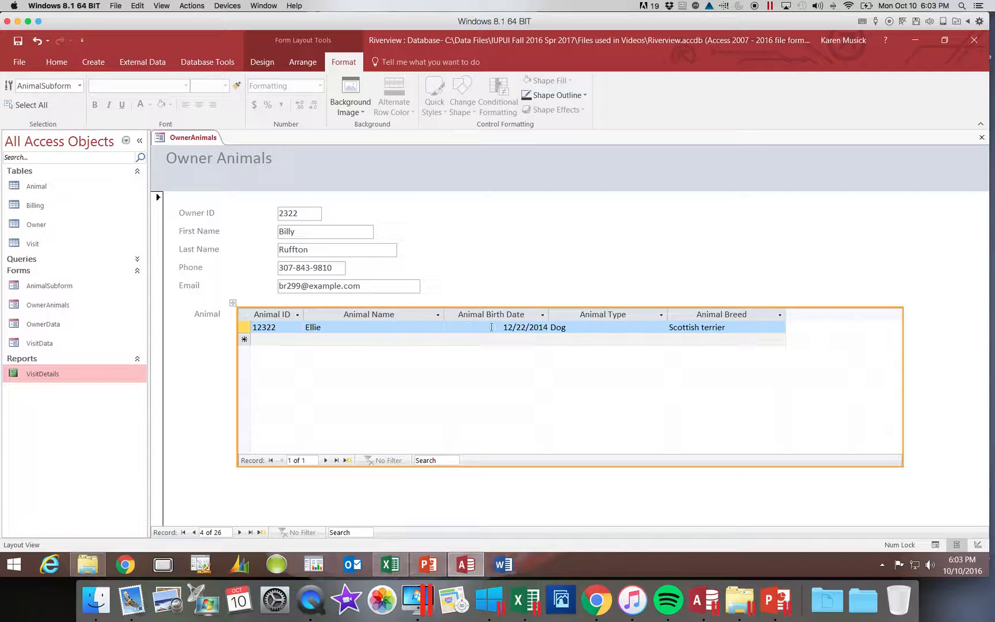
left_click_drag(667, 315, 677, 316)
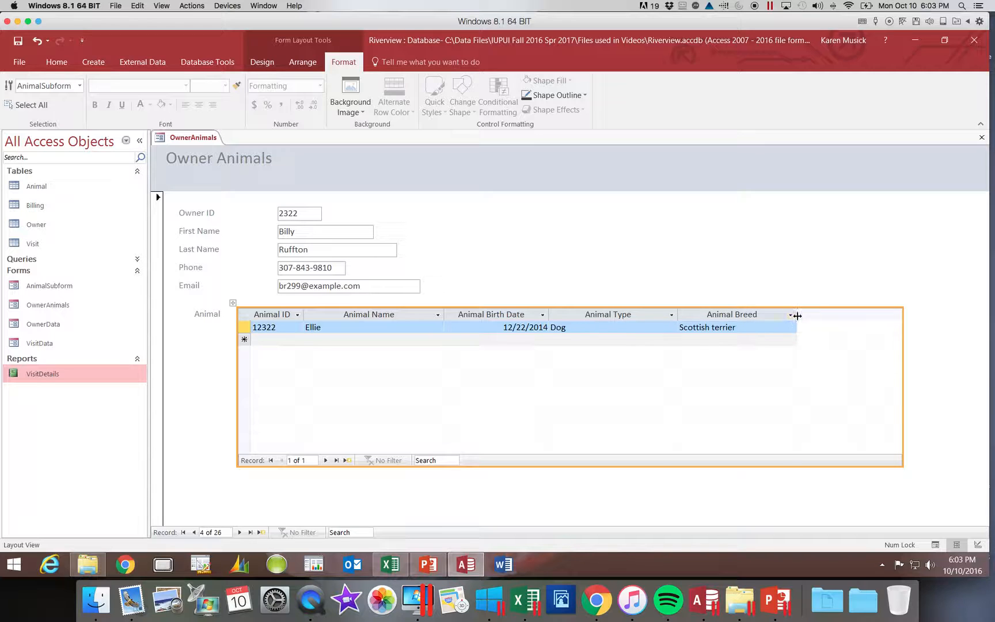
left_click_drag(796, 316, 807, 317)
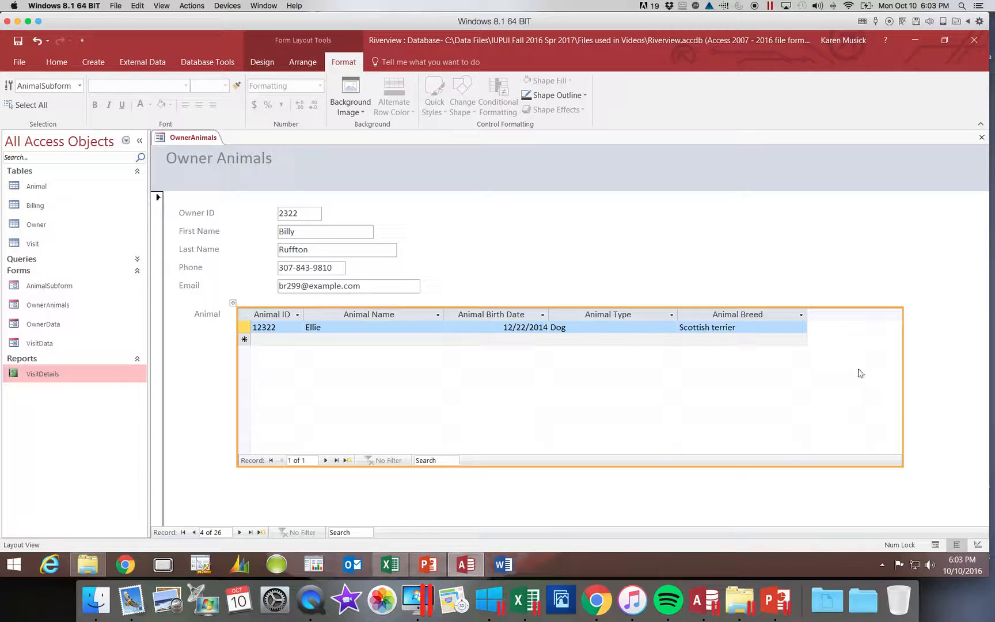
Narrow the animal subform so its right edge meets the end of the Animal Breed column.
left_click(903, 390)
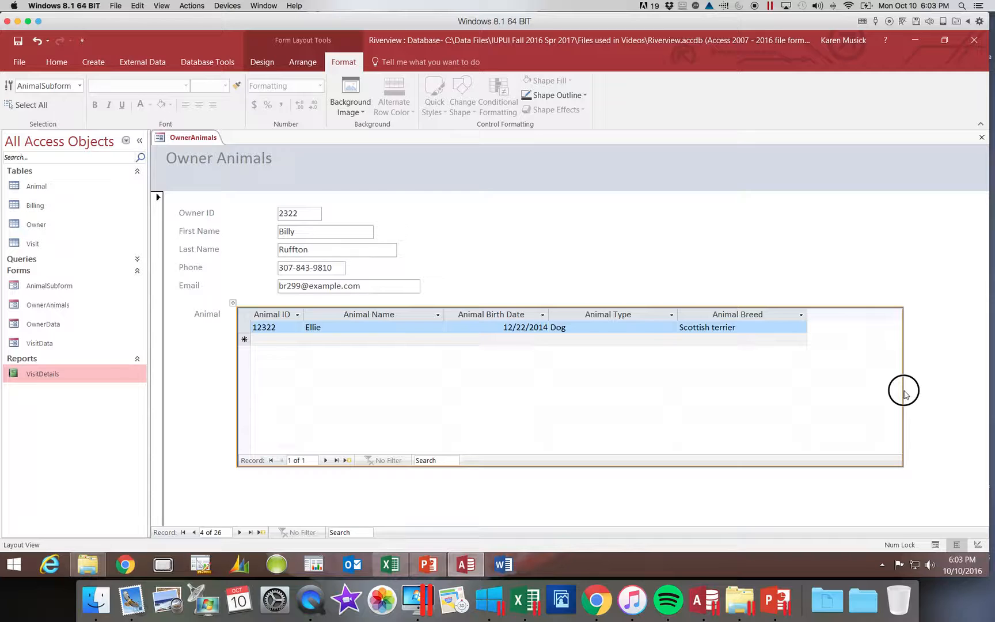
left_click_drag(903, 391, 809, 394)
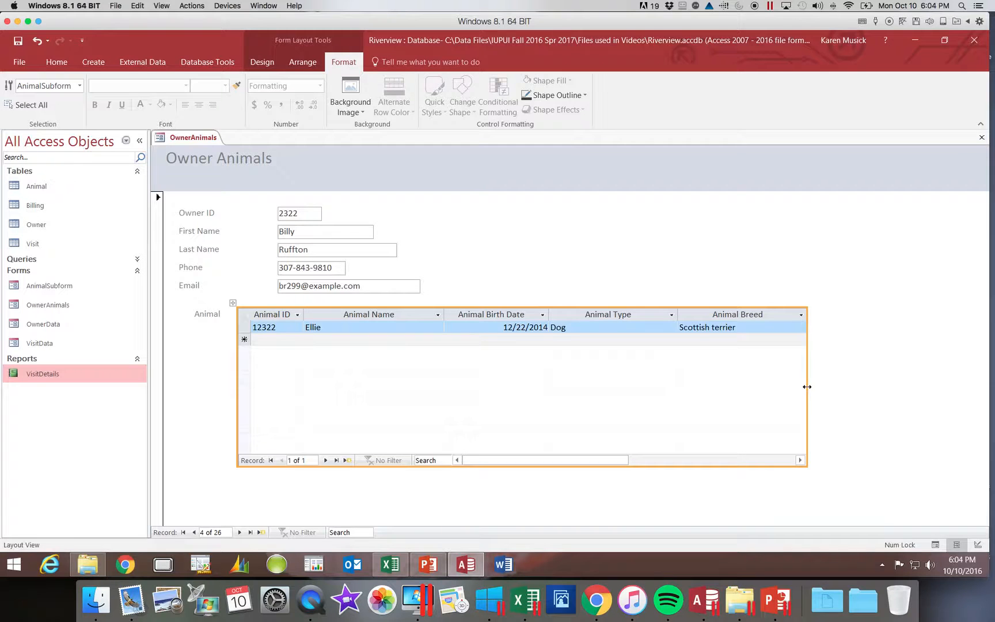
mouse_move(807, 386)
left_mouse_down()
mouse_move(945, 388)
mouse_move(806, 382)
left_mouse_up()
Apply the Slice theme to this form only.
left_click(262, 62)
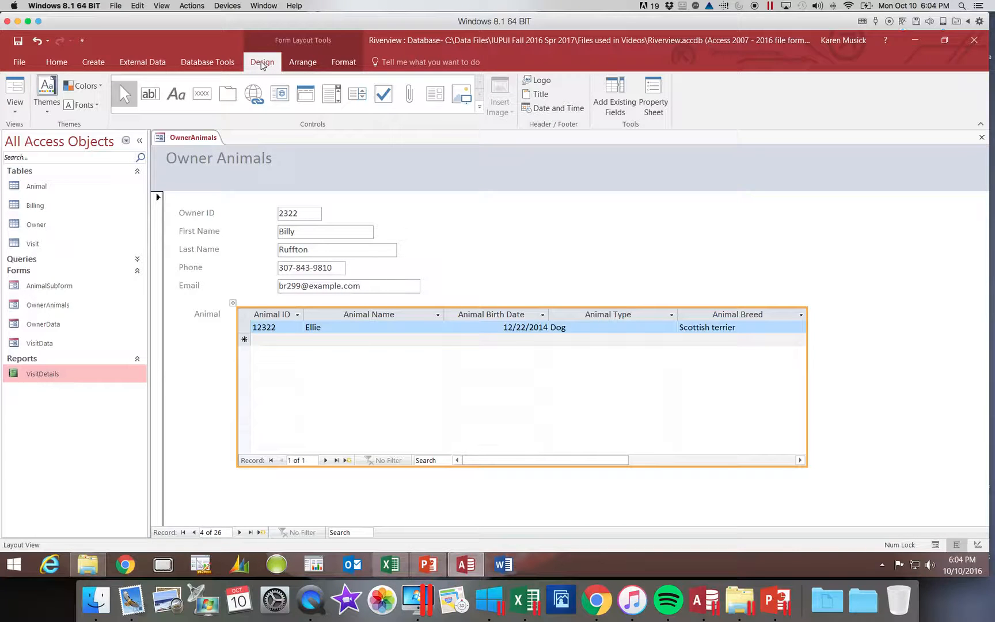
left_click(47, 107)
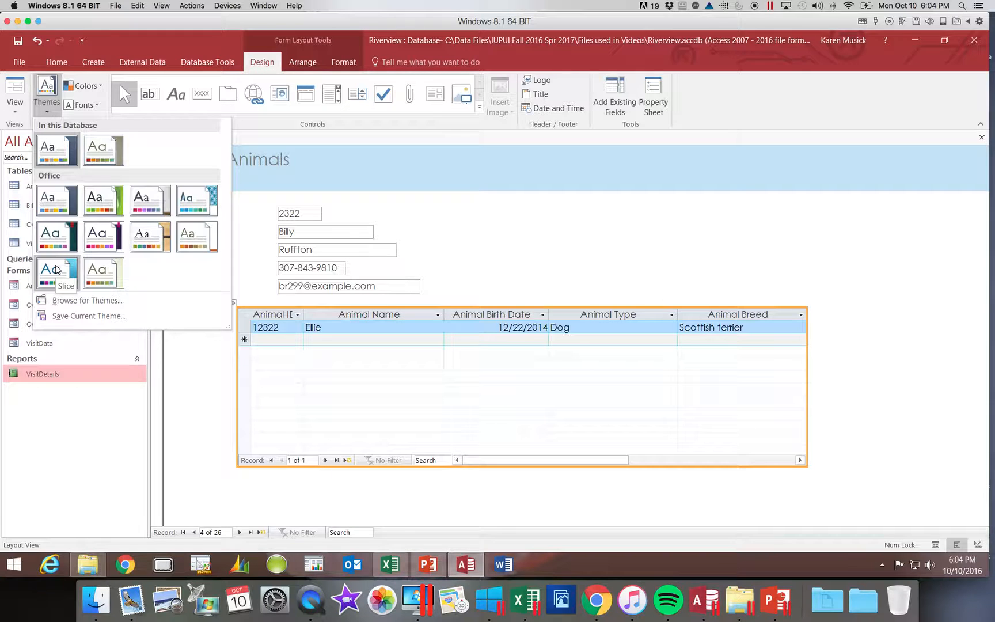
right_click(57, 269)
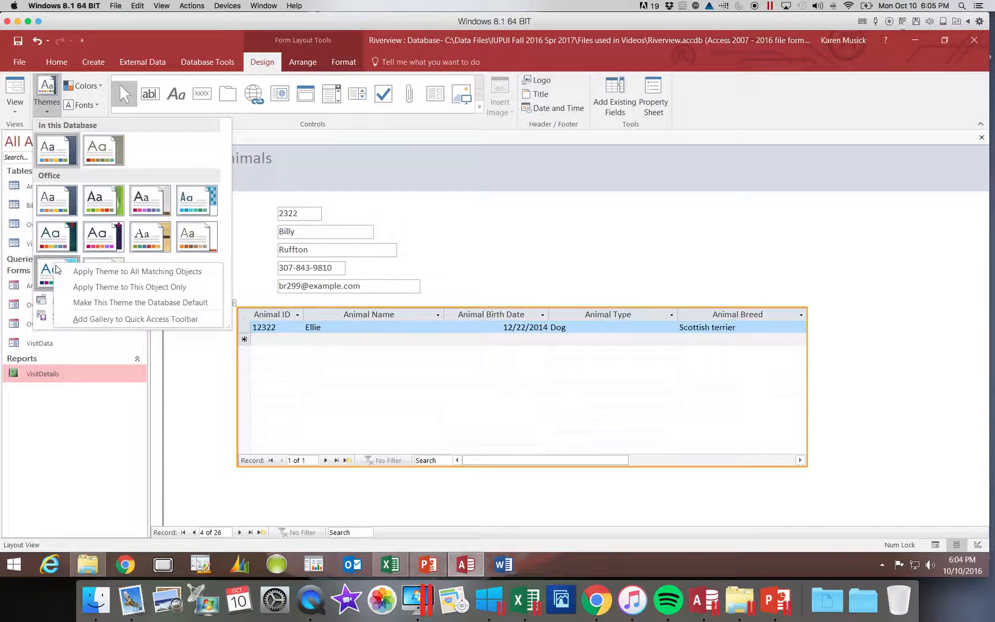
left_click(104, 288)
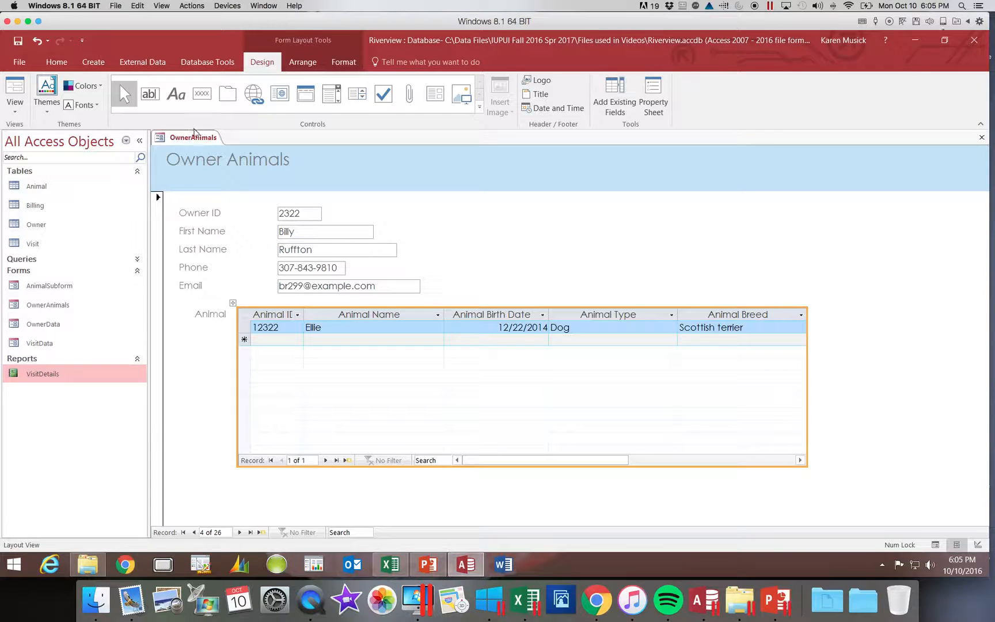
Change the font colour of the Owner Animals title in the form header to the darkest shade of the black theme colour.
left_click(206, 156)
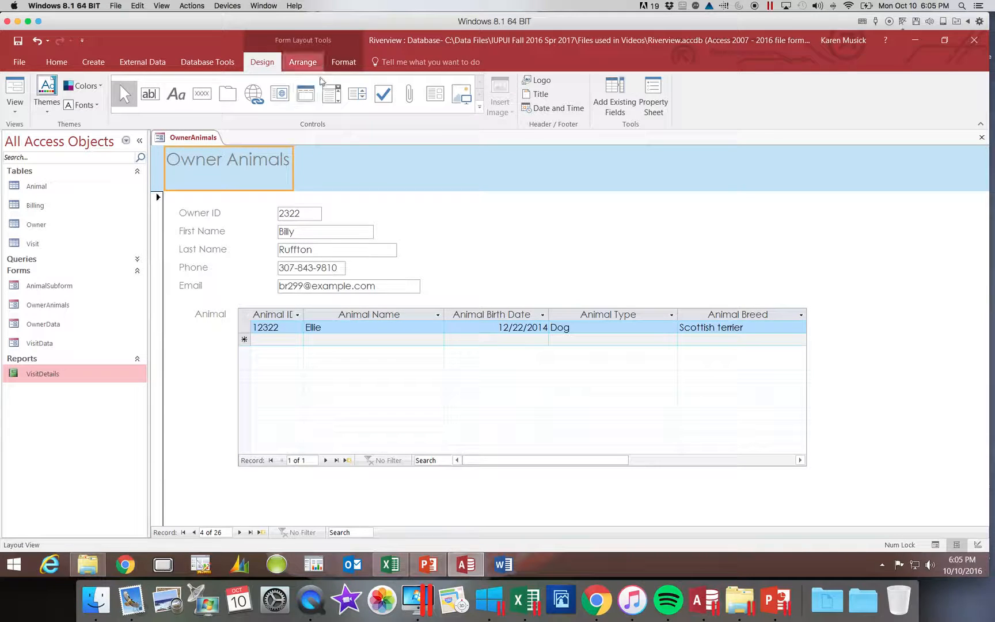
left_click(346, 64)
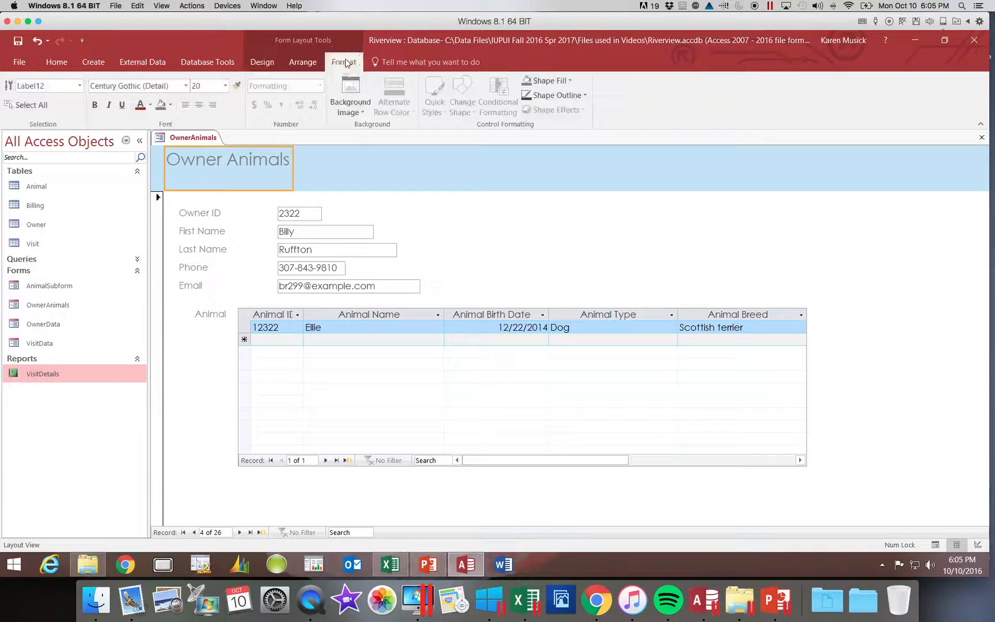
left_click(149, 105)
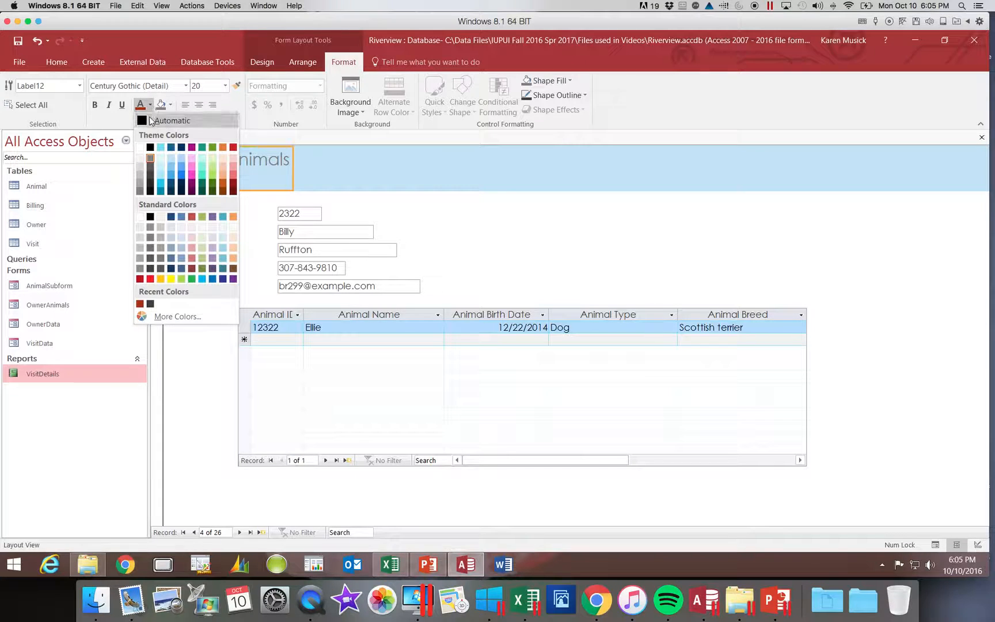
left_click(150, 191)
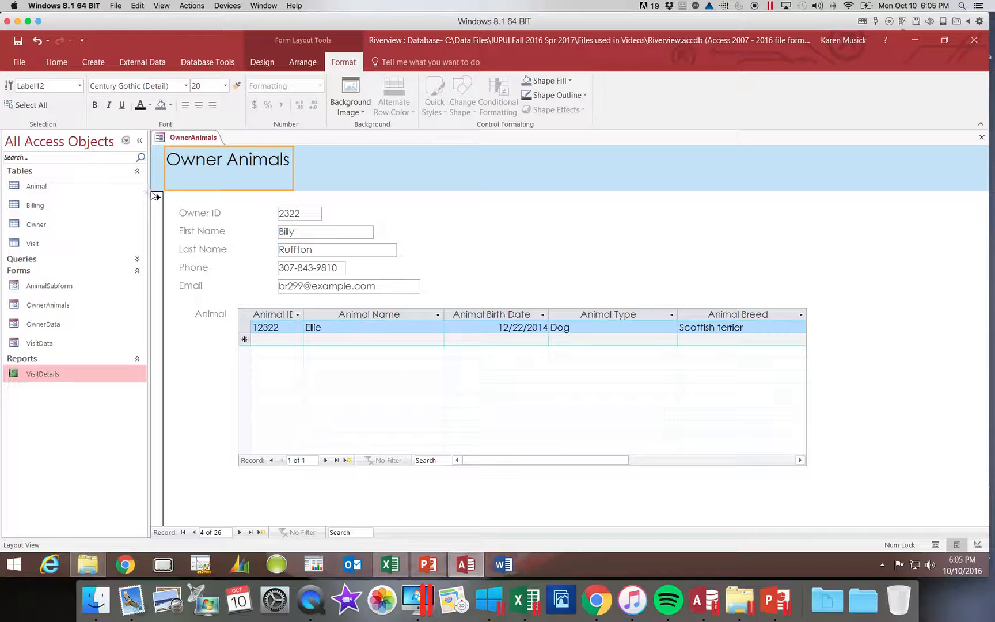
left_click(354, 184)
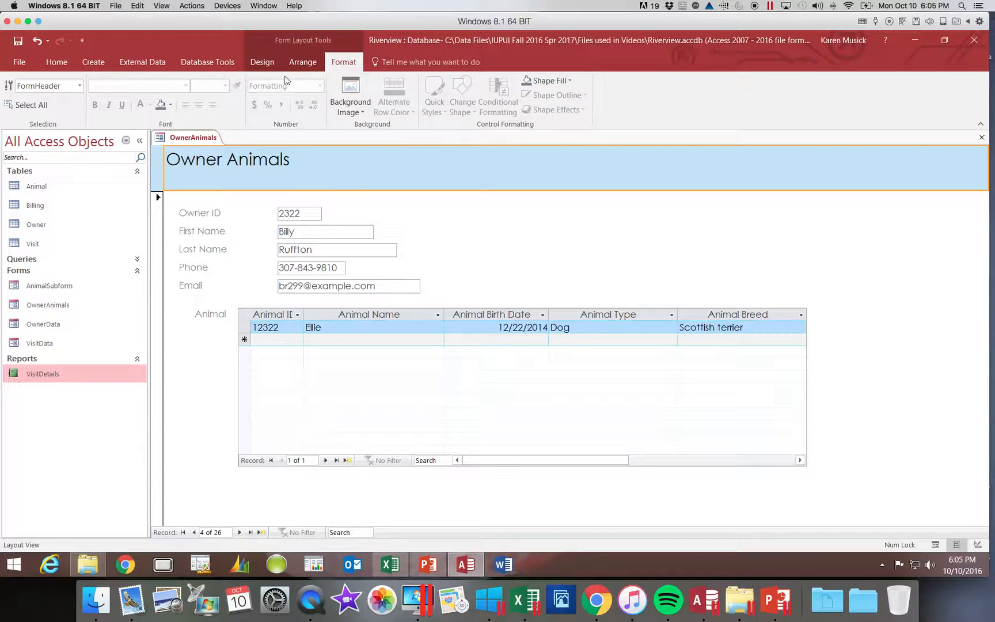
Insert the picture Animals.png as a logo in the form header.
left_click(264, 62)
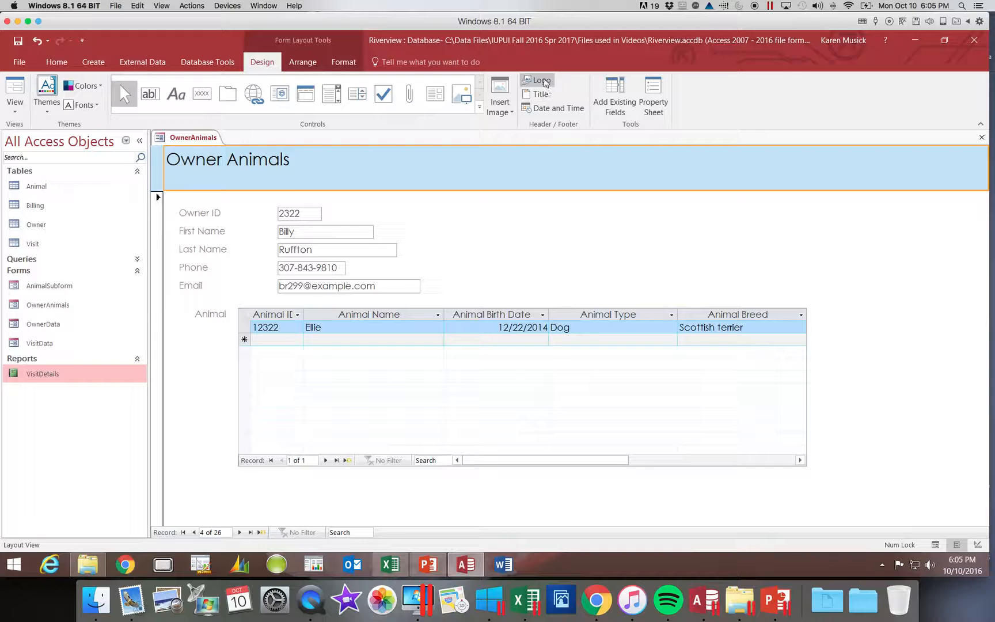
left_click(545, 81)
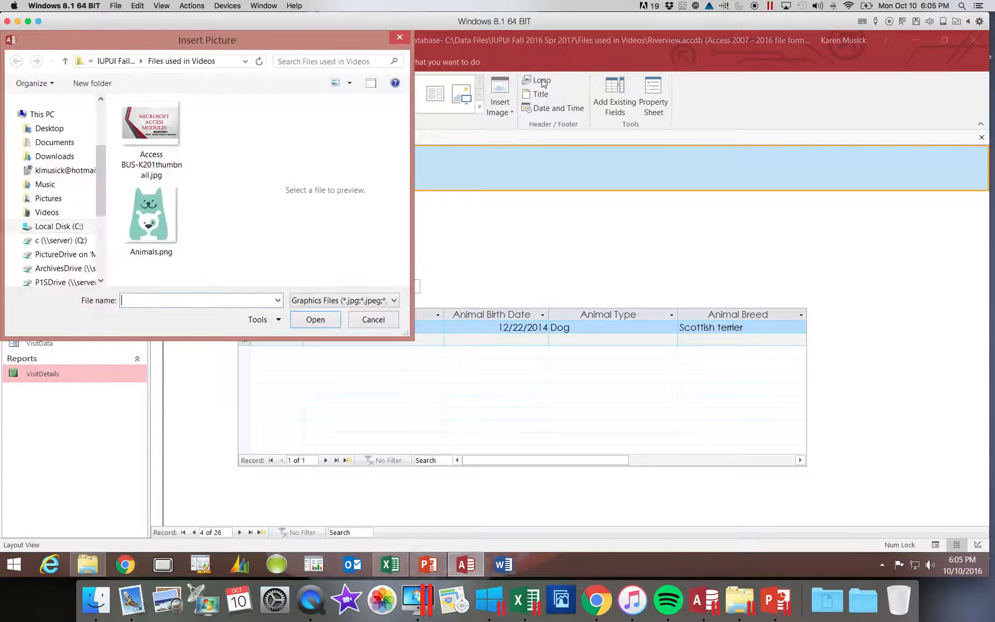
left_click(167, 218)
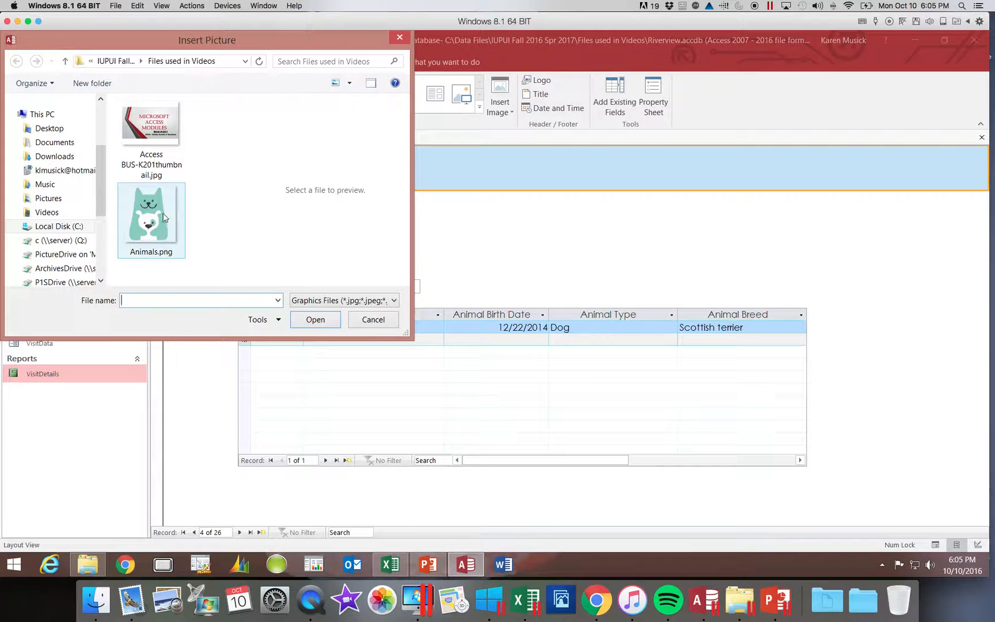
left_click(316, 319)
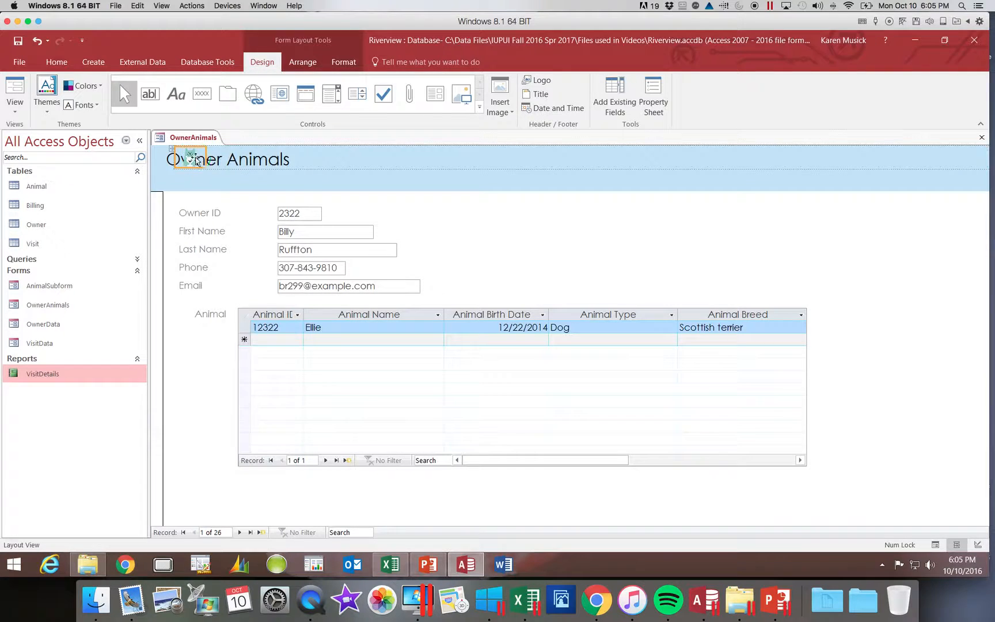
Remove the control layout from the logo so that it can be moved freely.
right_click(196, 160)
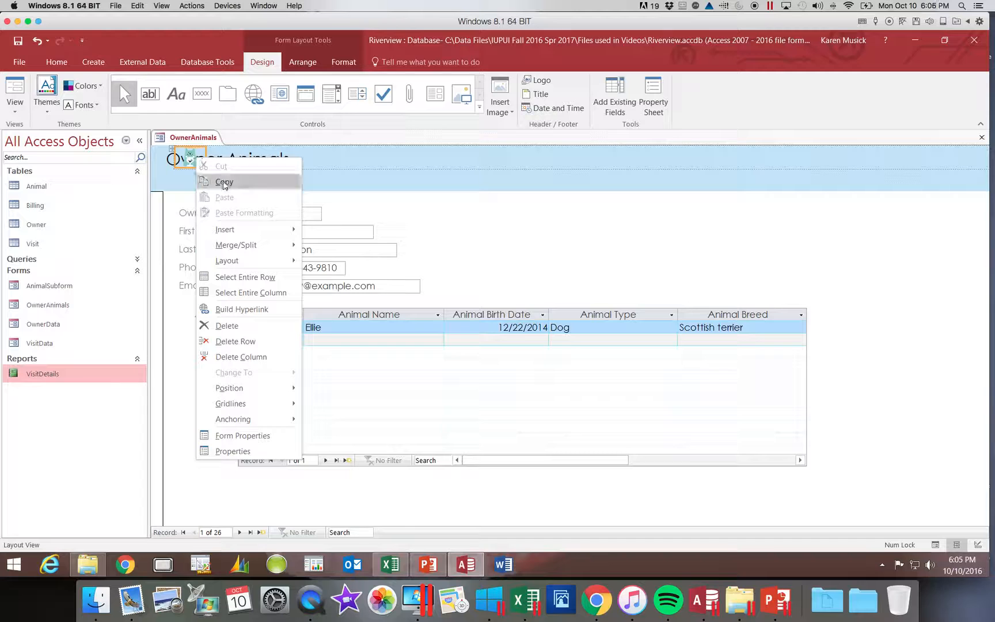
mouse_move(236, 261)
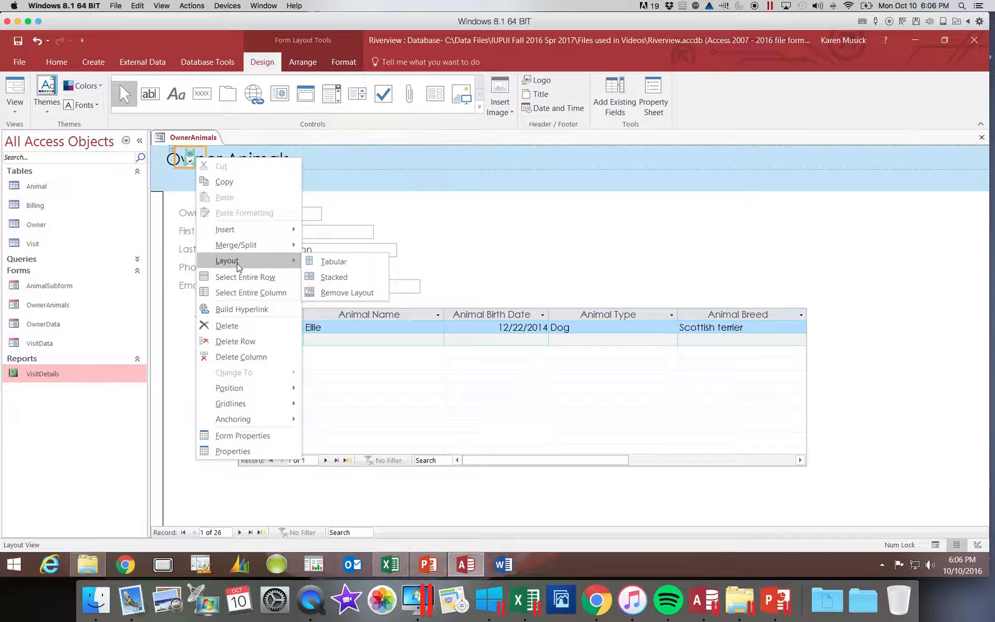
left_click(330, 292)
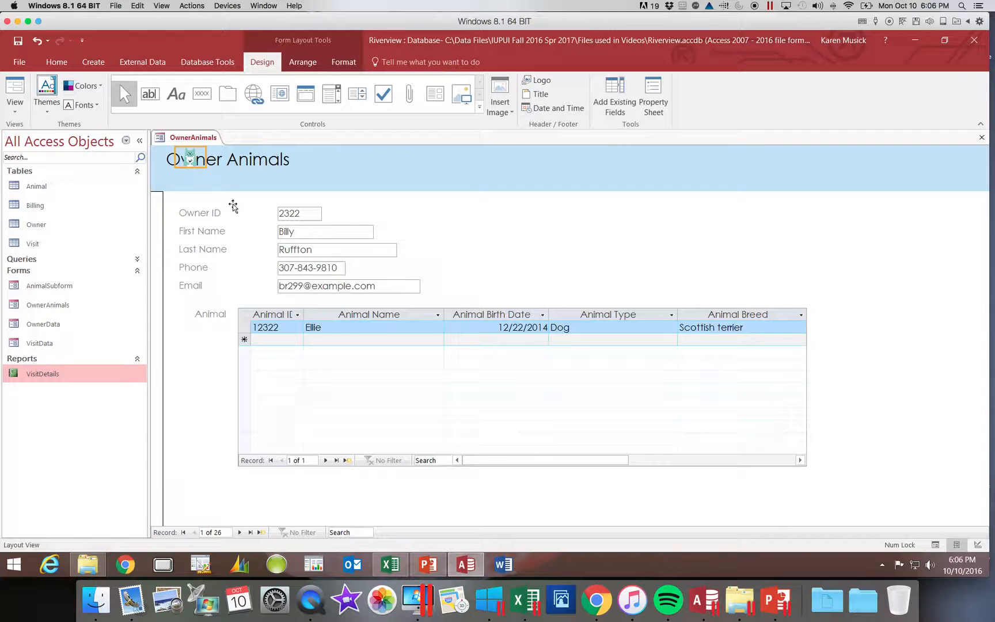
Move the logo just right of the Owner Animals title and enlarge it to about twice its size.
left_click_drag(197, 159, 324, 161)
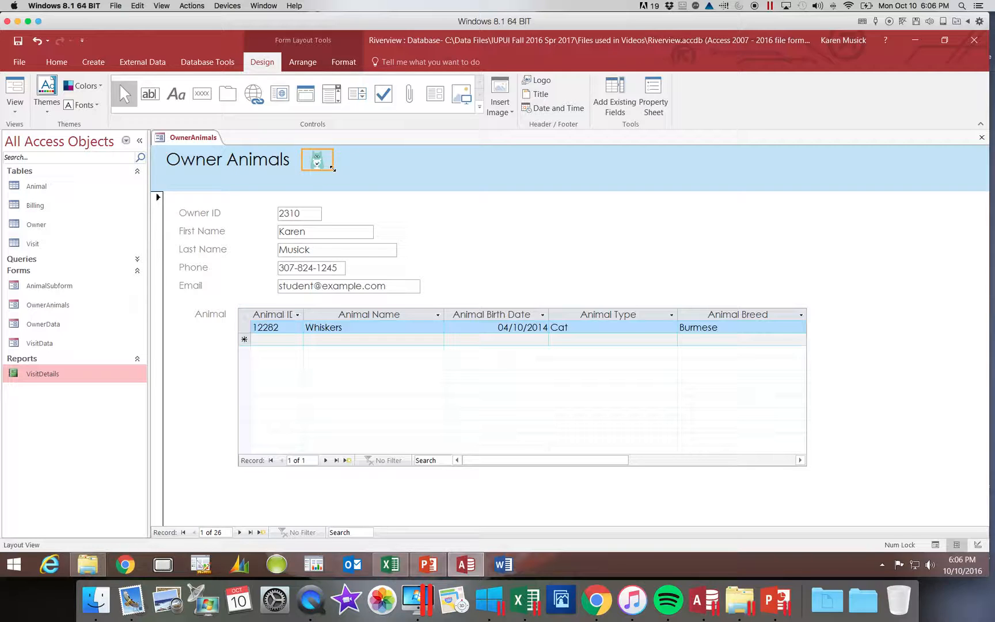
left_click_drag(332, 168, 366, 206)
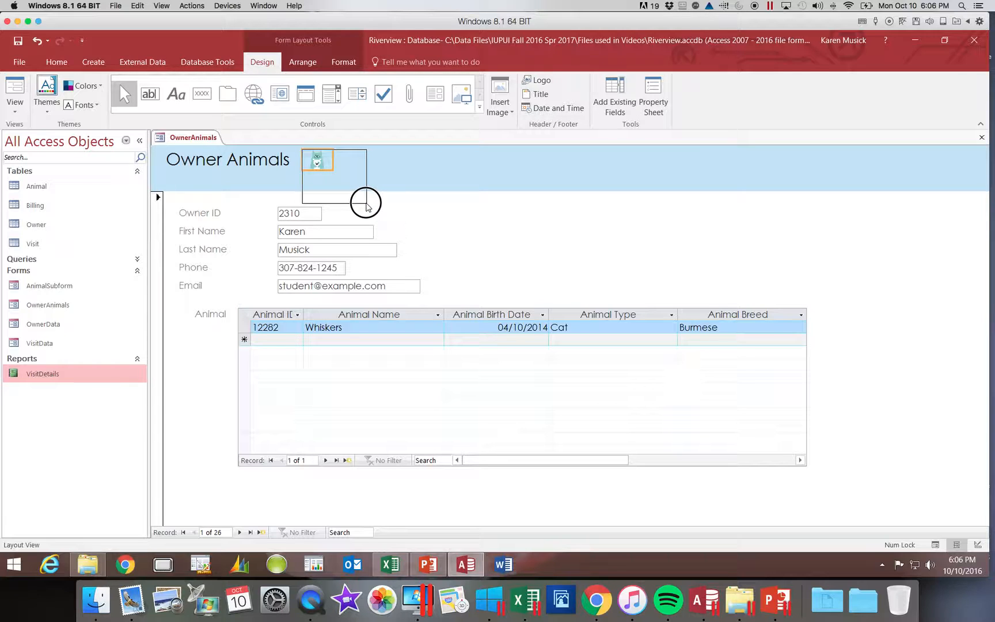
left_click_drag(366, 205, 366, 206)
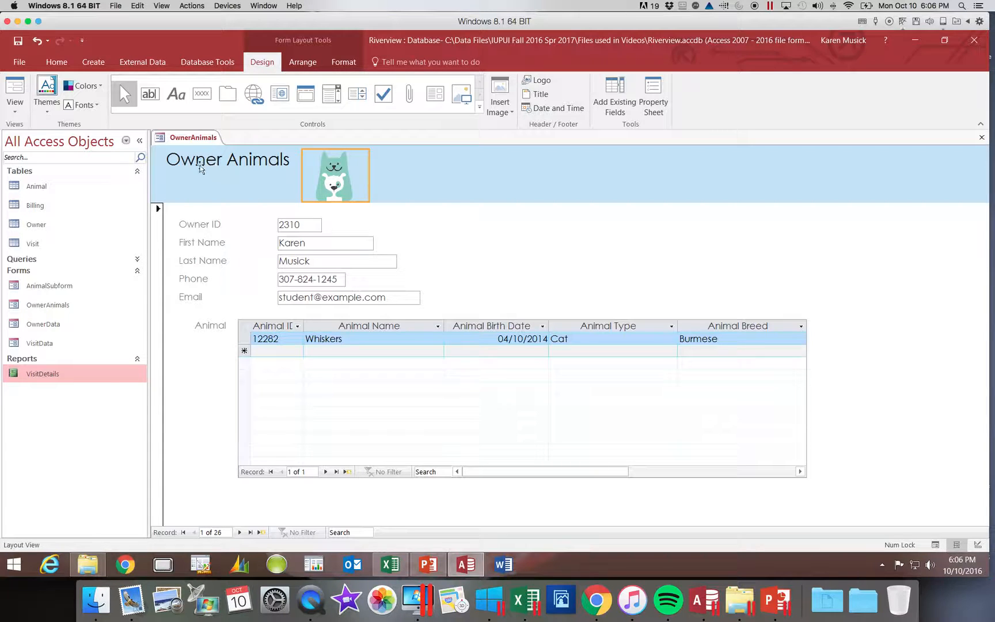
Switch the OwnerAnimals form to Design View, saving the changes to both AnimalSubform and OwnerAnimals.
left_click(14, 113)
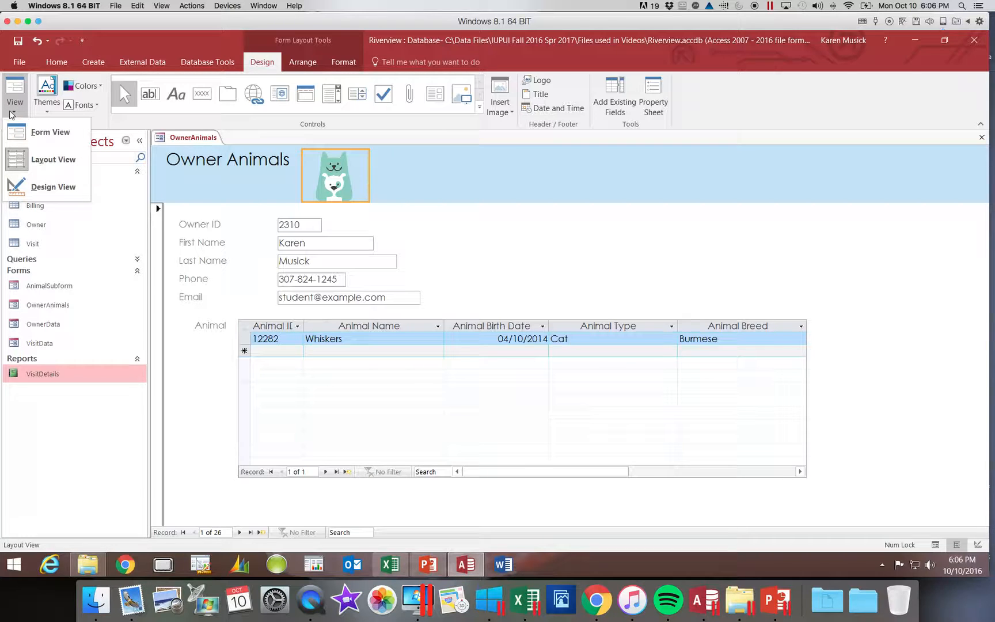
left_click(34, 189)
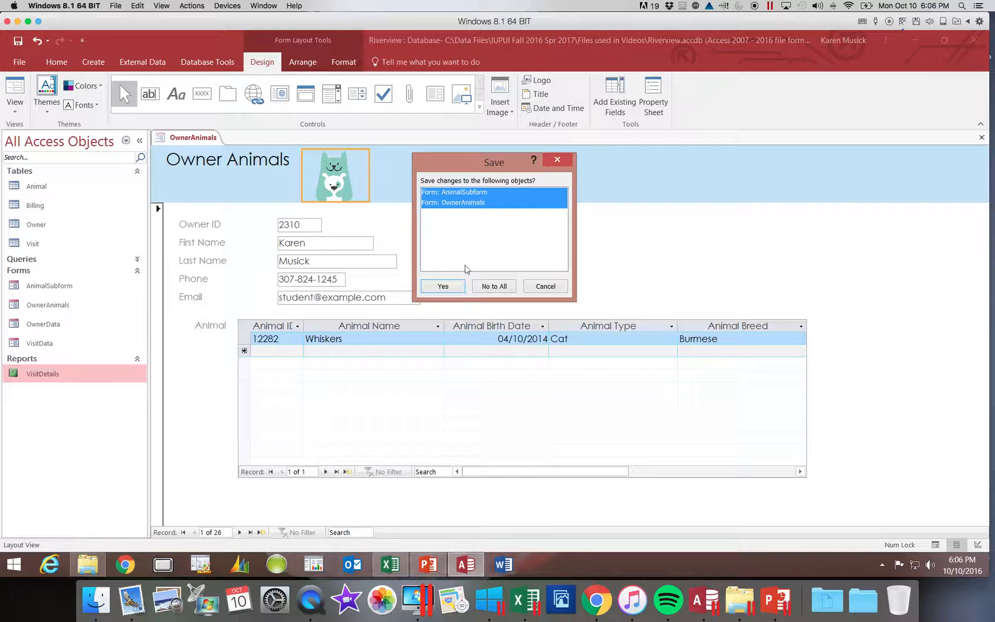
left_click(443, 286)
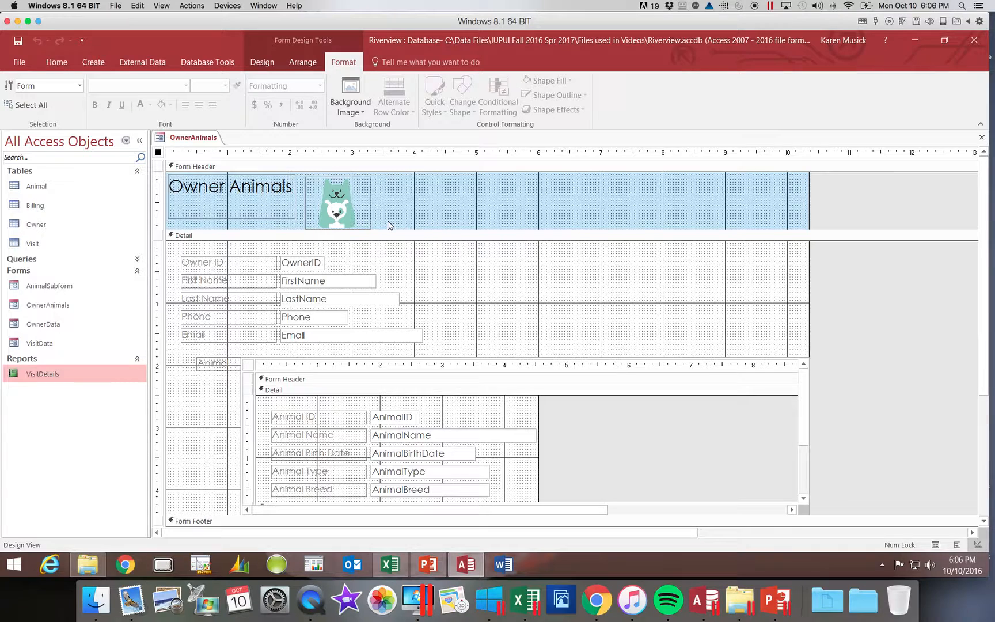
Add a label about 3.3 inches wide in the form header, right of the logo, reading "Prepared by" followed by the author's full name.
left_click(261, 62)
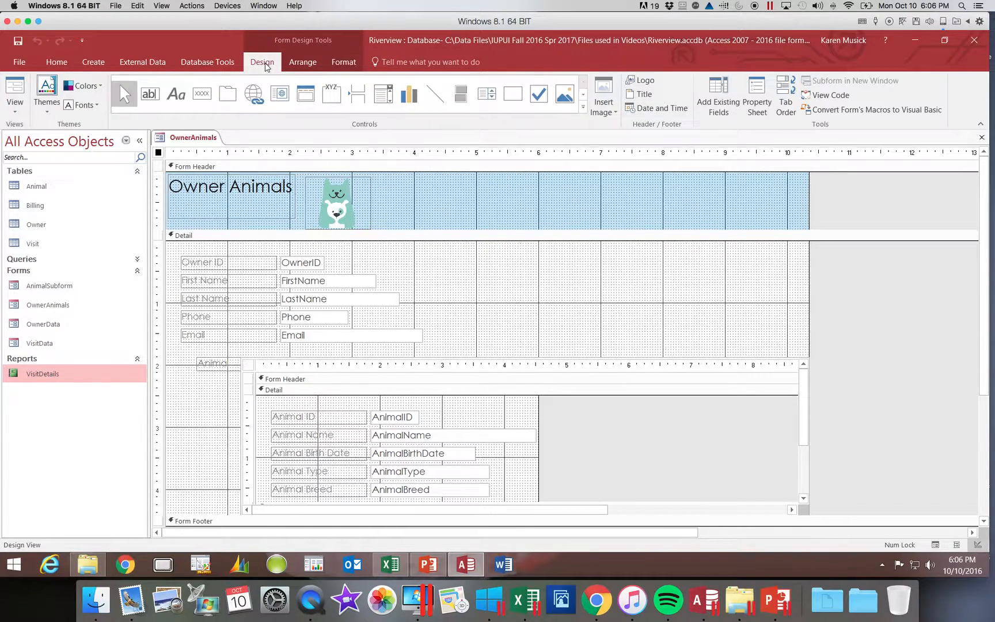
left_click(173, 95)
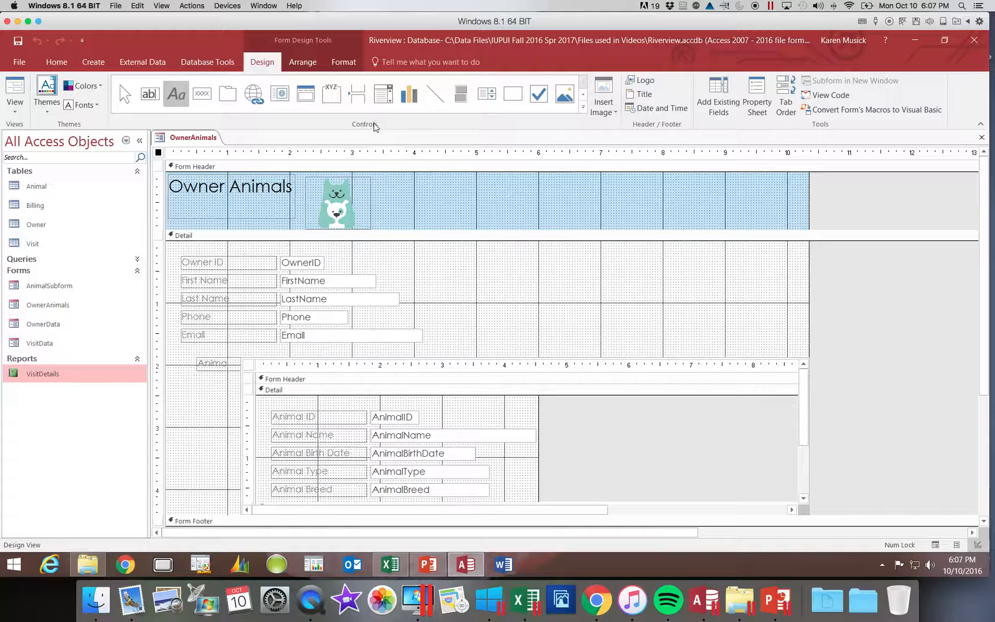
left_click(520, 177)
left_click_drag(520, 176, 723, 218)
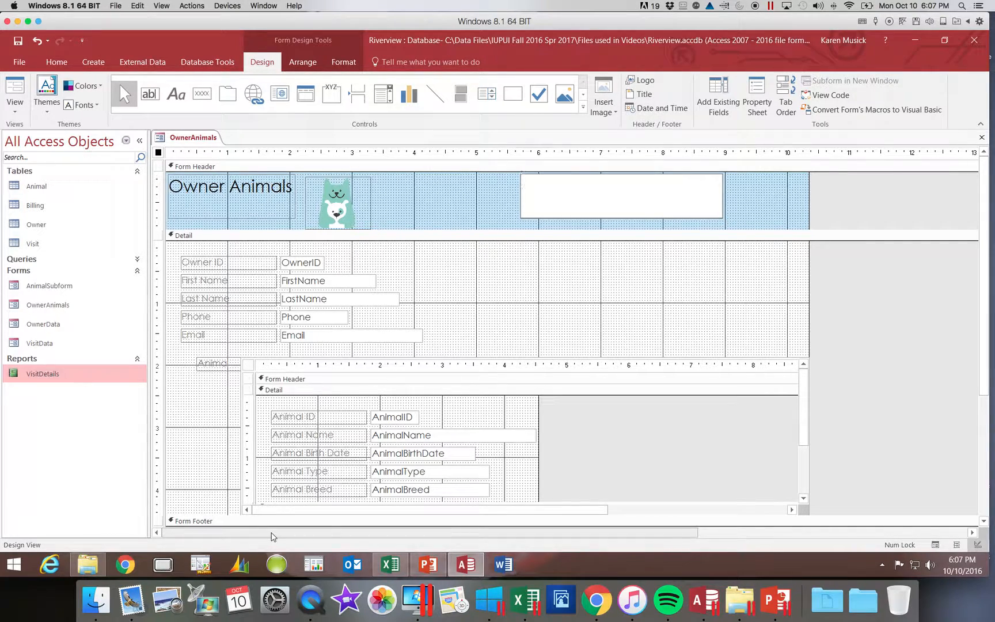
left_click(592, 194)
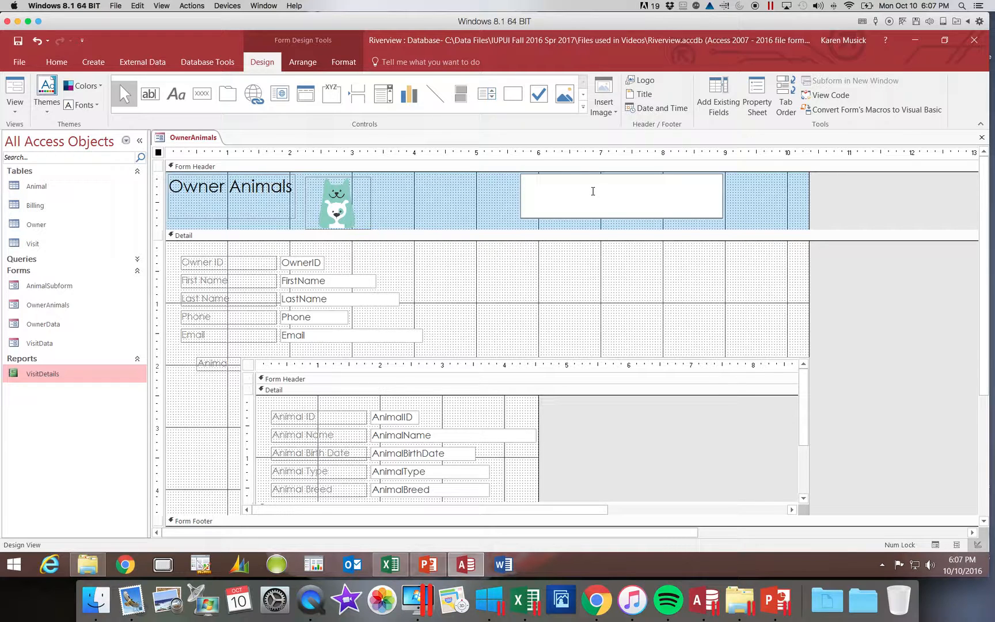
type("Prepared by Karen Musick")
left_click(479, 201)
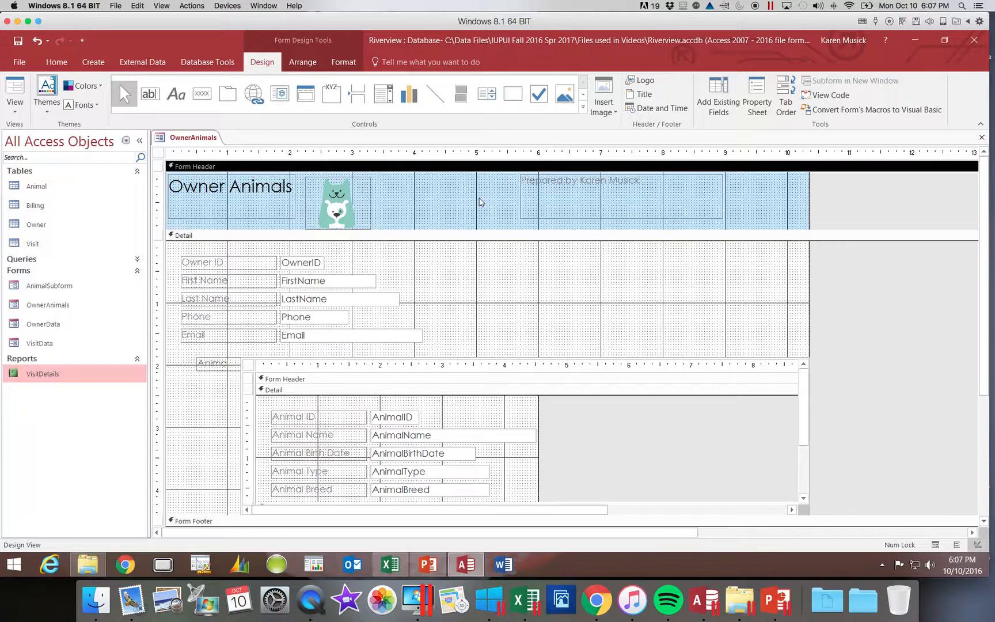
Format the "Prepared by" label as 20-point bold text in the red theme colour.
left_click(564, 196)
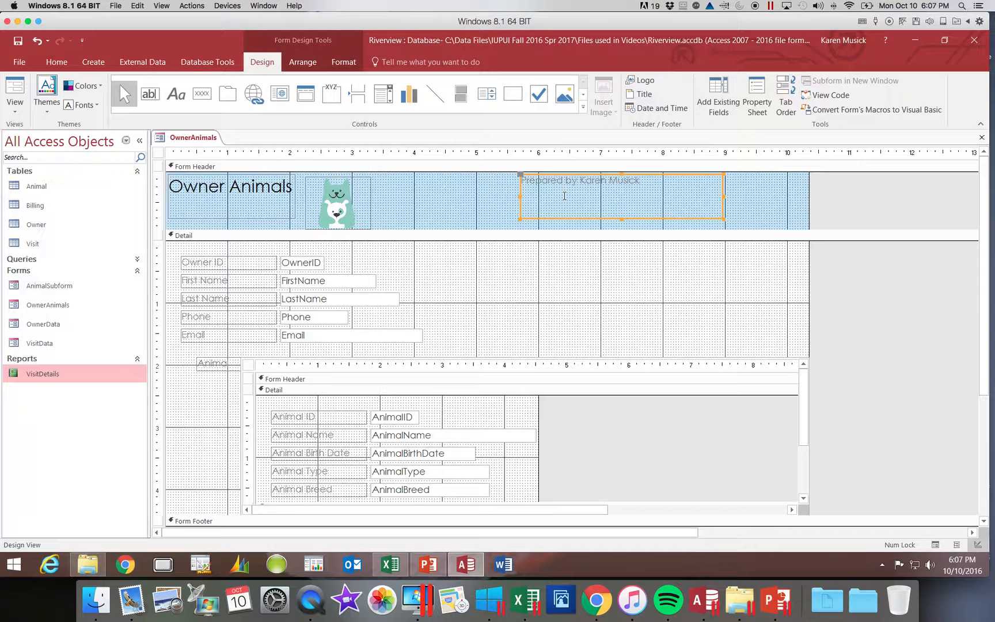
left_click(344, 64)
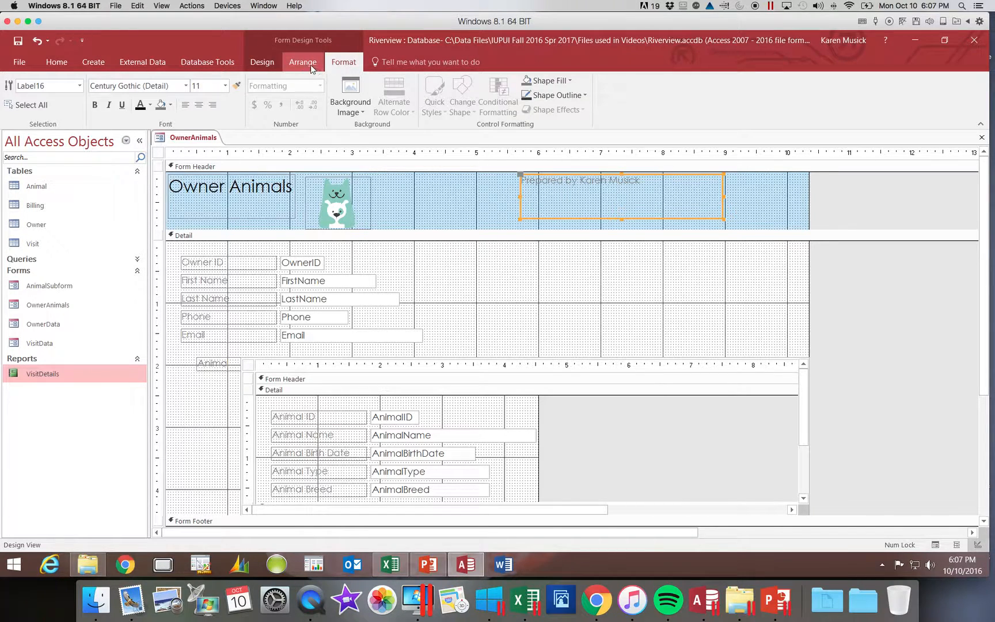
left_click(224, 85)
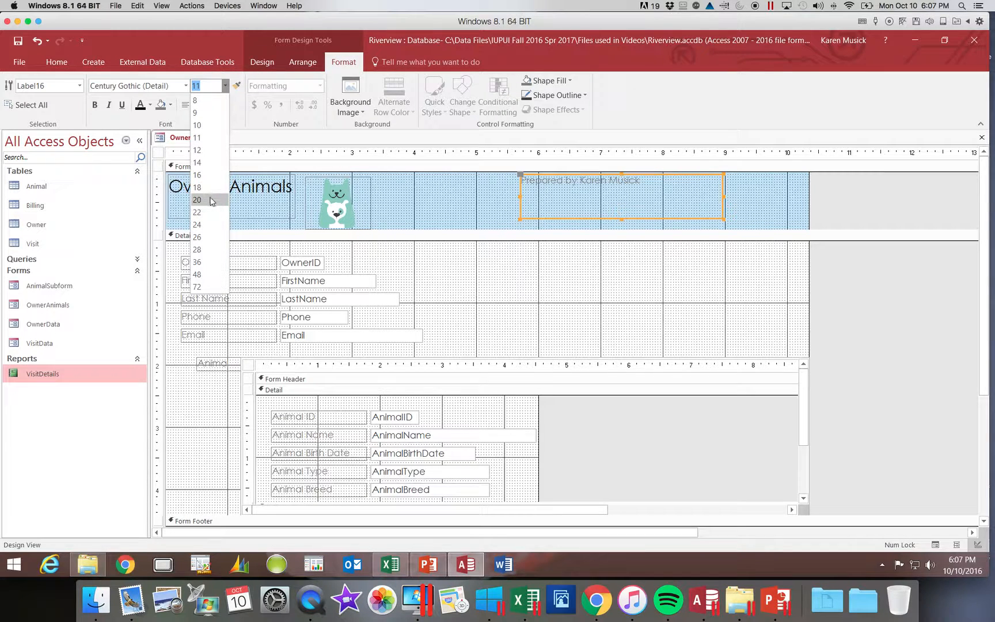
left_click(211, 200)
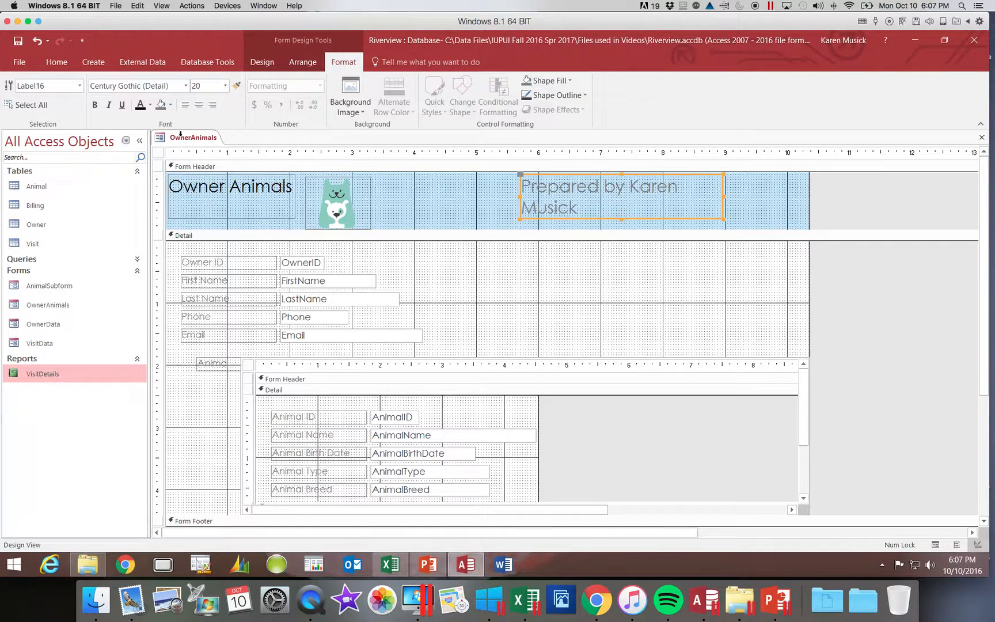
left_click(95, 104)
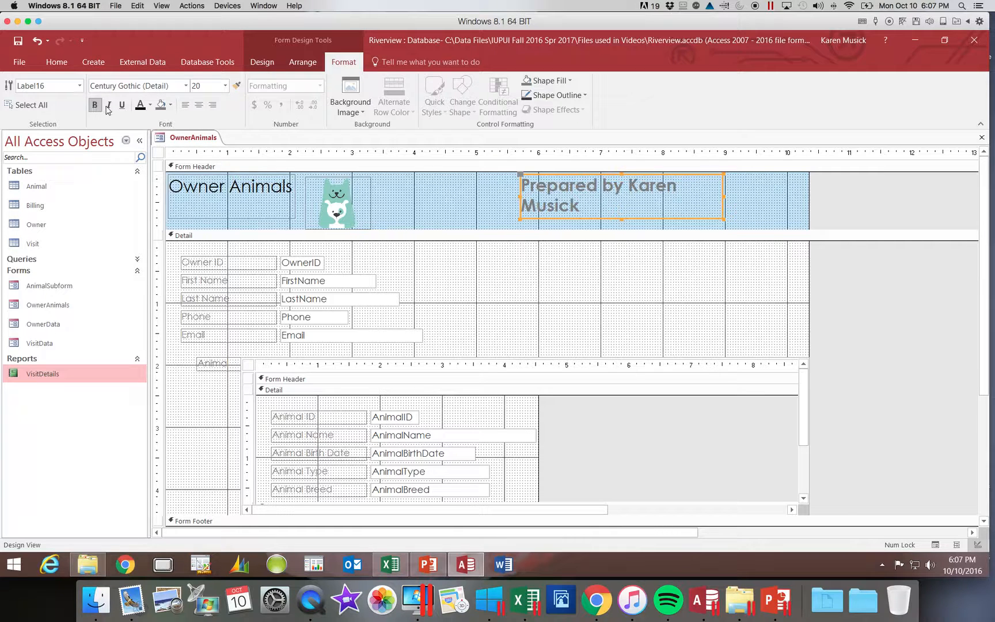
left_click(150, 105)
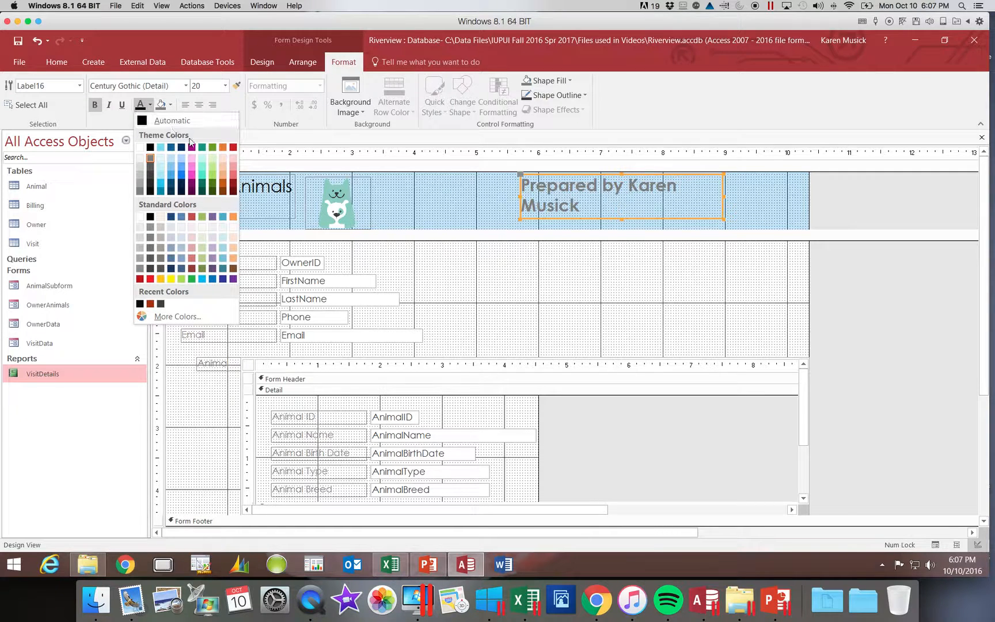
left_click(233, 147)
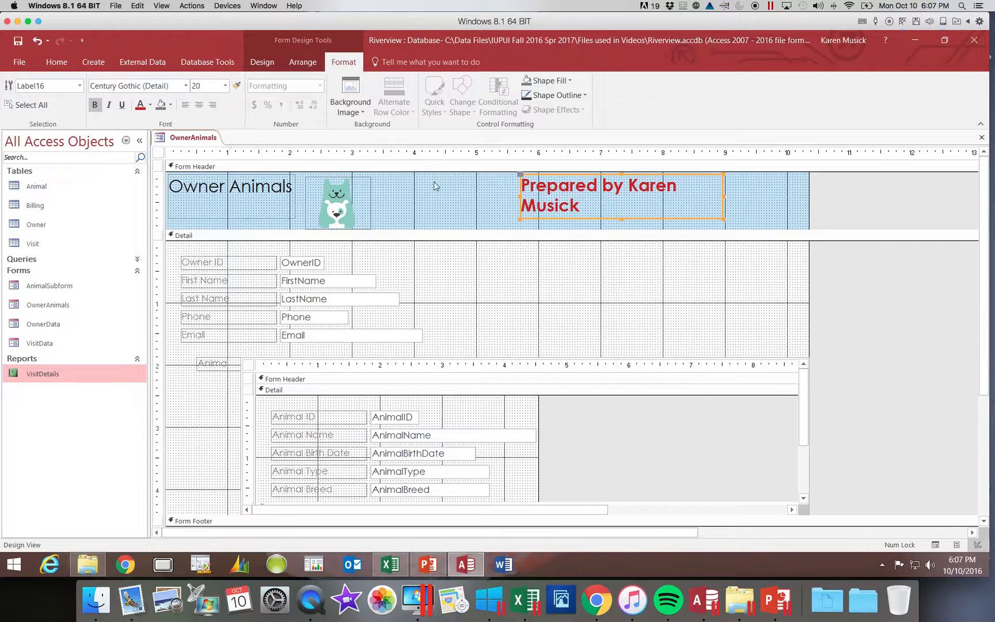
Widen the "Prepared by" label to about 4.4 inches so that its text fits on one line.
left_click(725, 196)
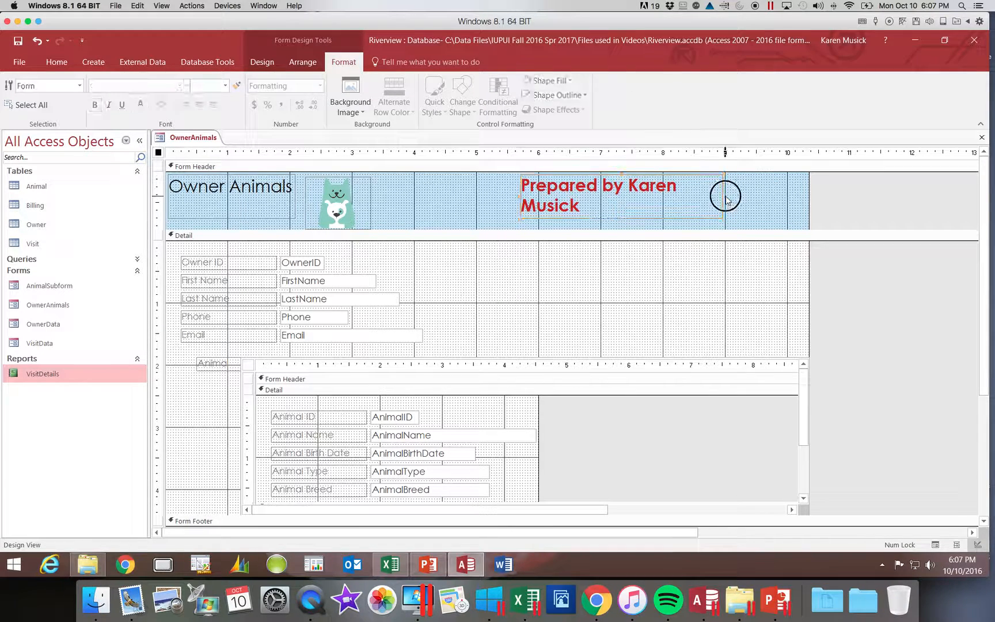
left_click(714, 198)
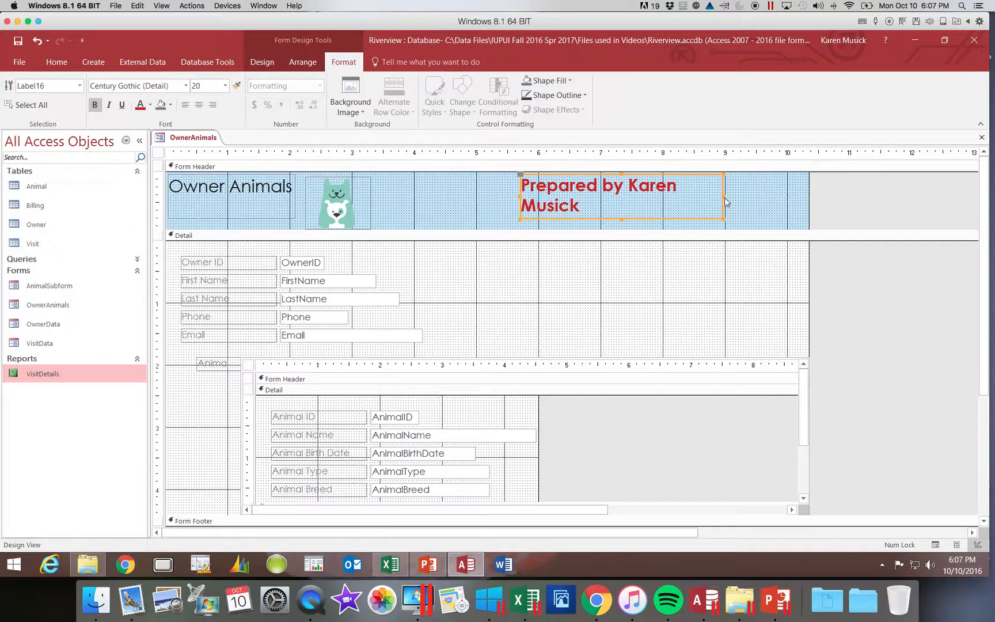
left_click(724, 196)
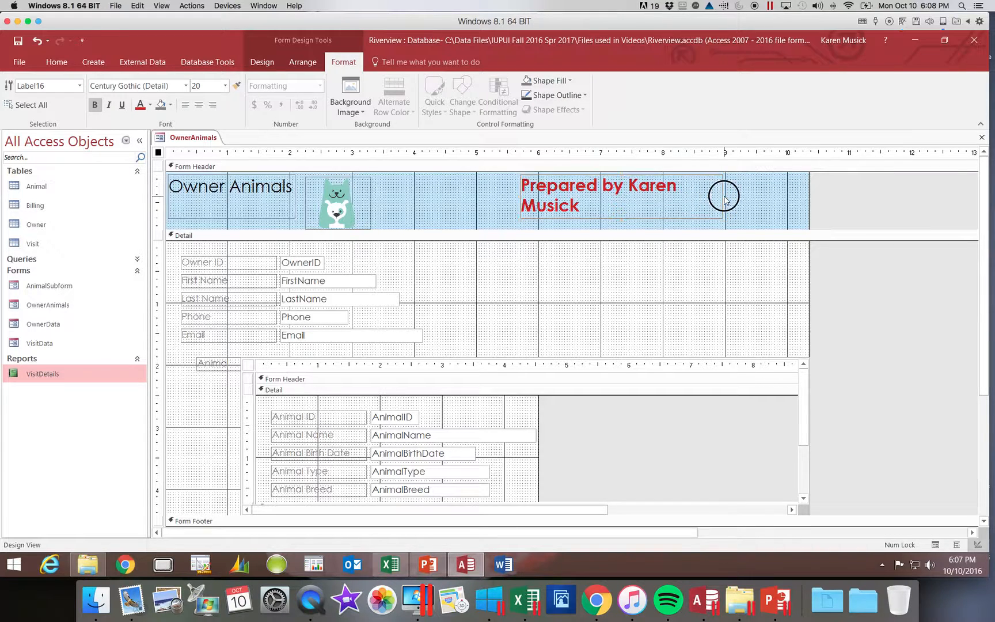
left_click_drag(693, 198, 696, 198)
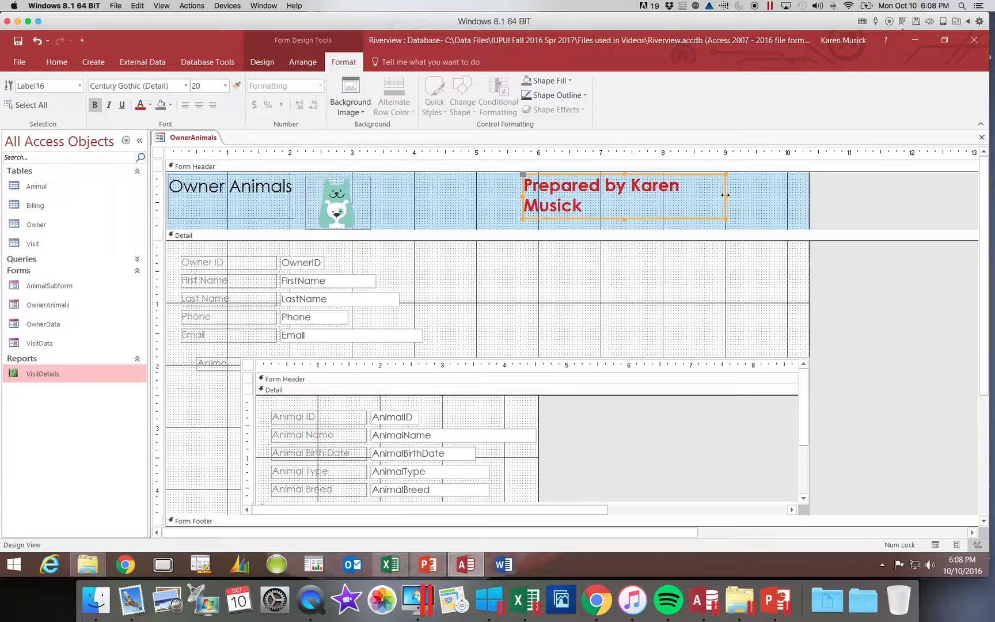
left_click_drag(725, 195, 796, 200)
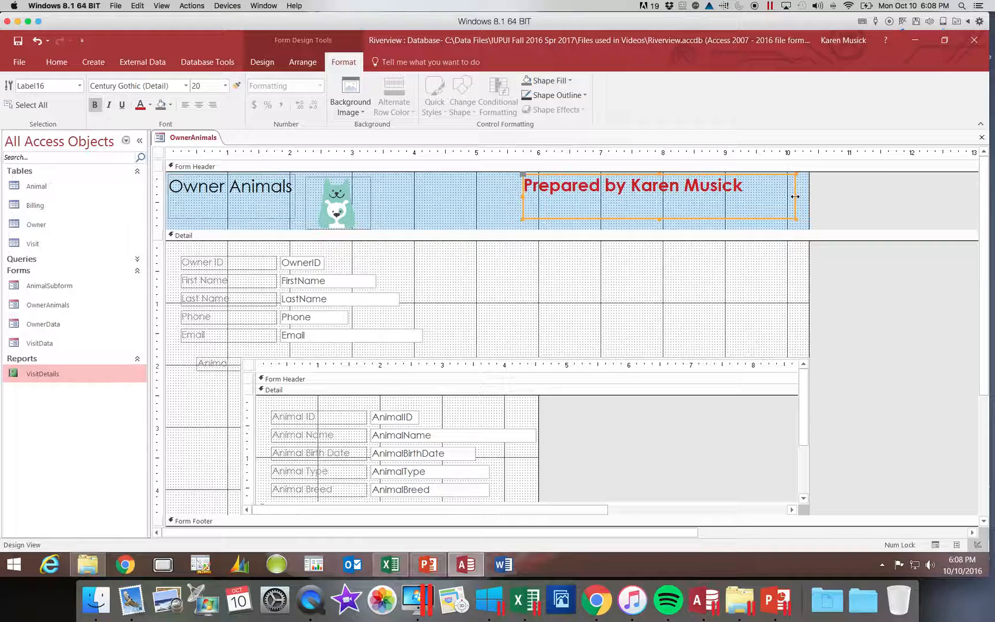
Narrow the "Prepared by" label to about 4.1 inches and display the OwnerAnimals form in Form View.
left_click_drag(794, 197, 779, 195)
left_click(440, 214)
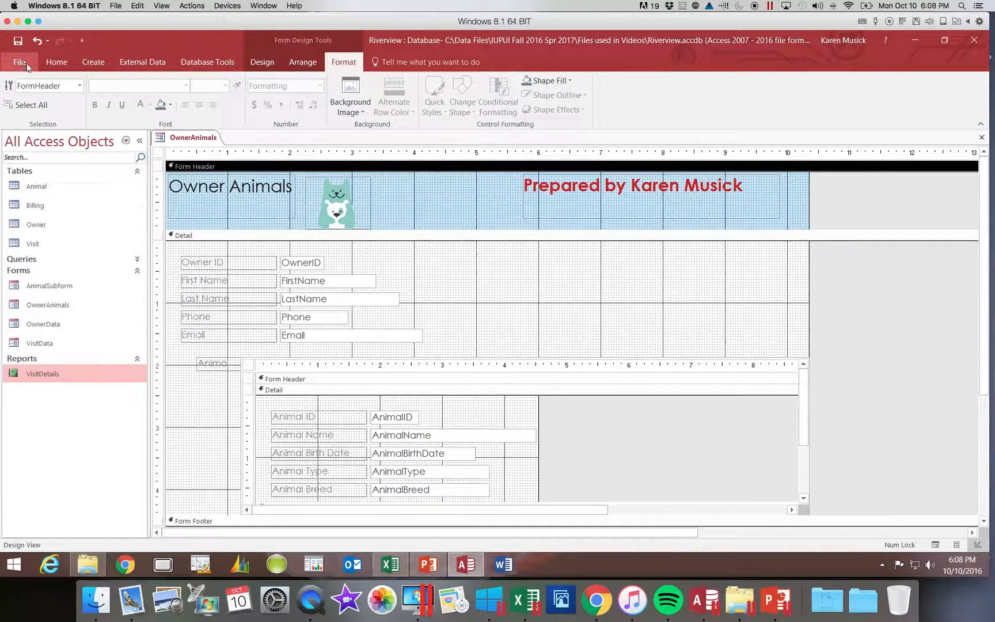
left_click(58, 63)
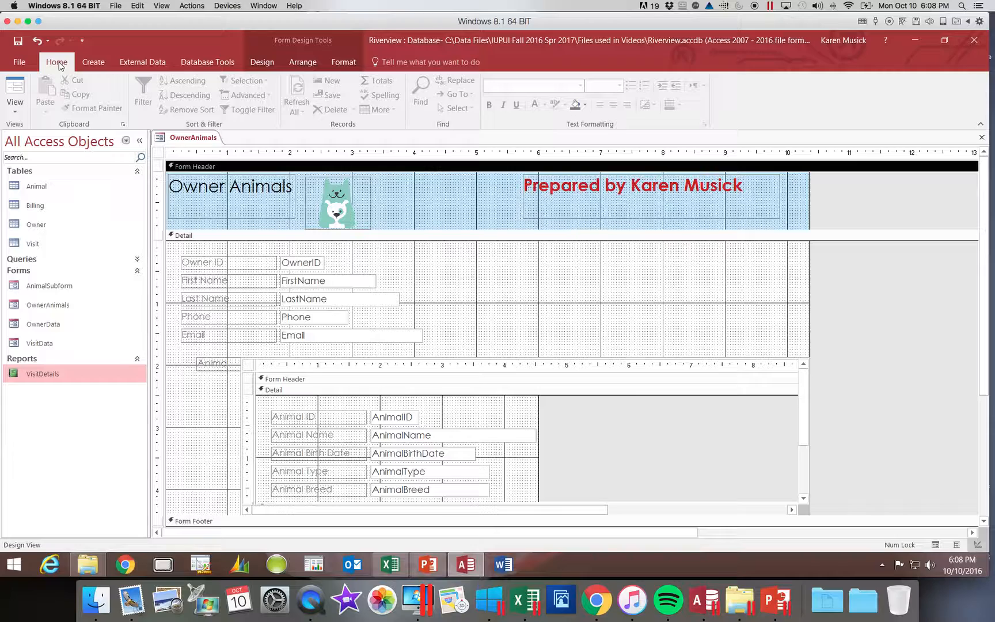
left_click(22, 116)
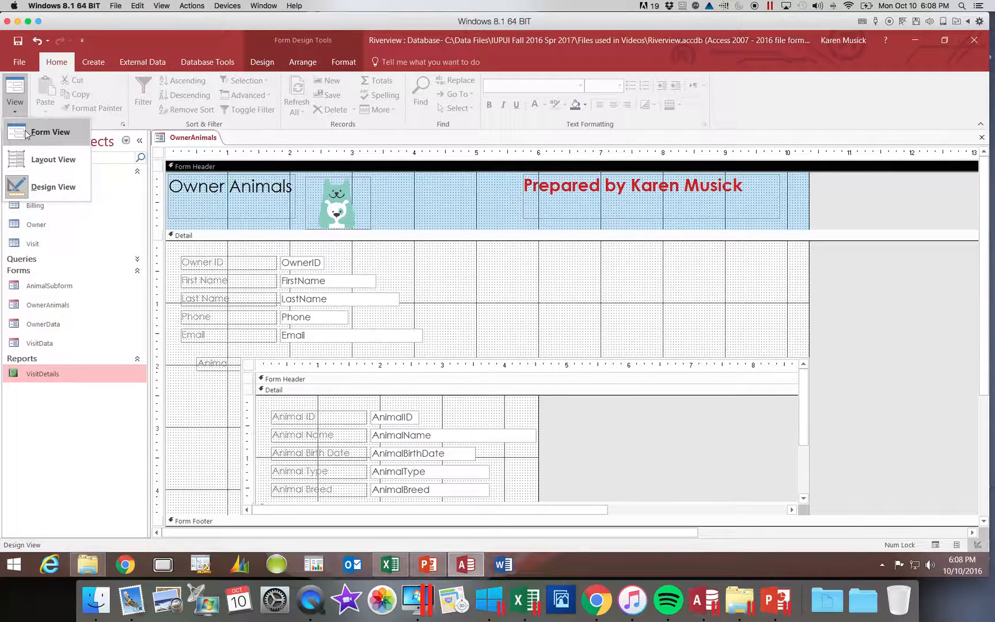
left_click(26, 132)
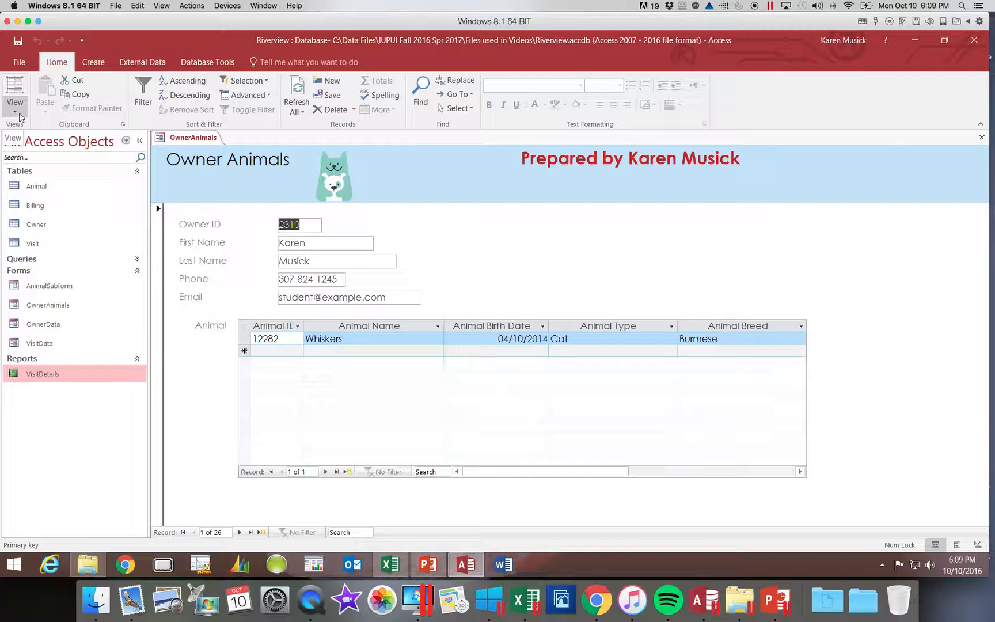
In Layout View, widen the animal subform and its Animal ID column so that the column heading fits.
left_click(19, 115)
left_click(38, 167)
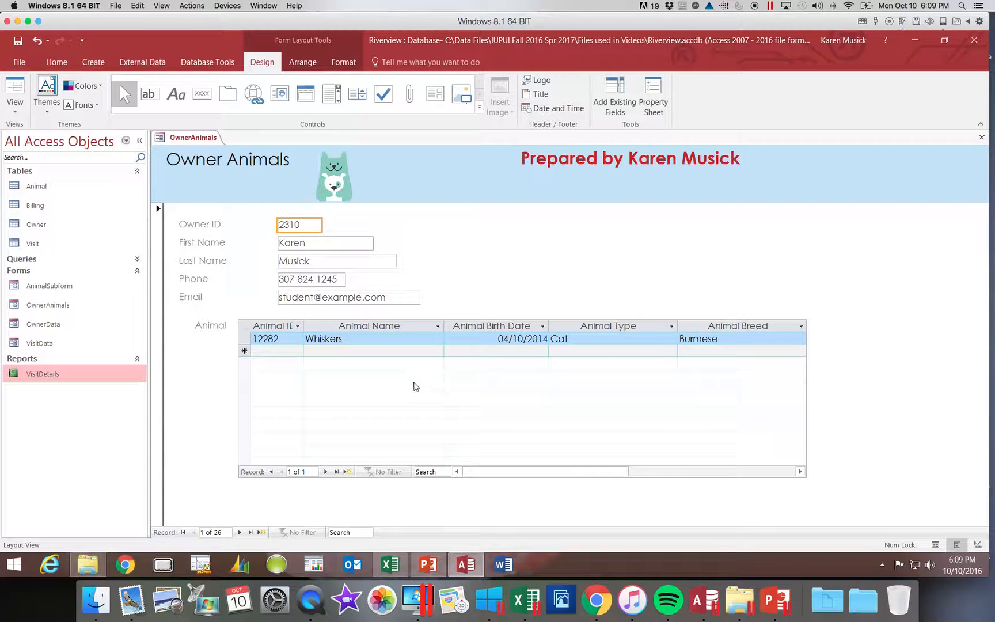
left_click(414, 390)
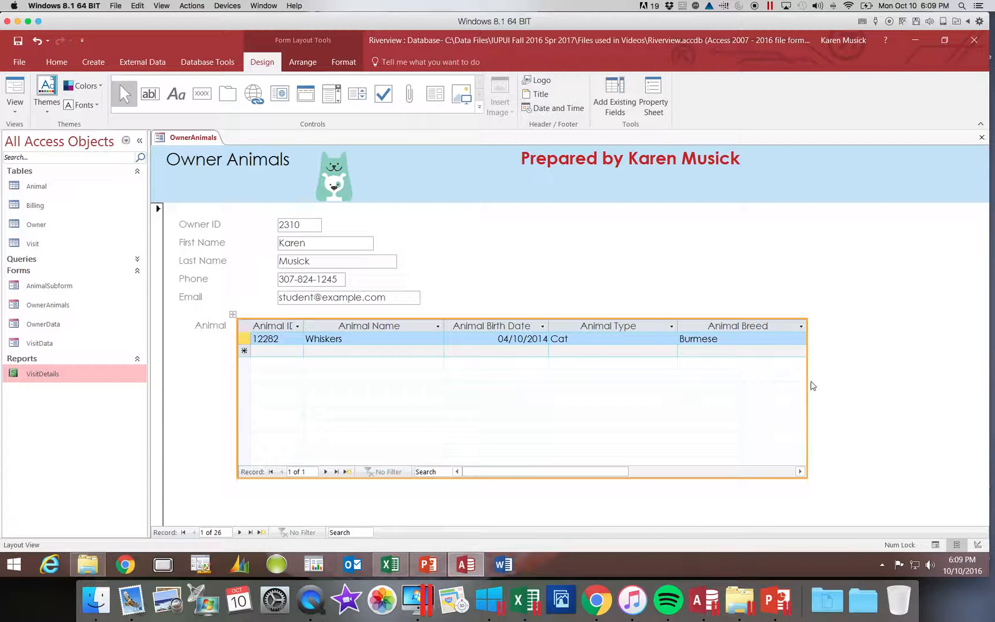
left_click_drag(807, 385, 872, 386)
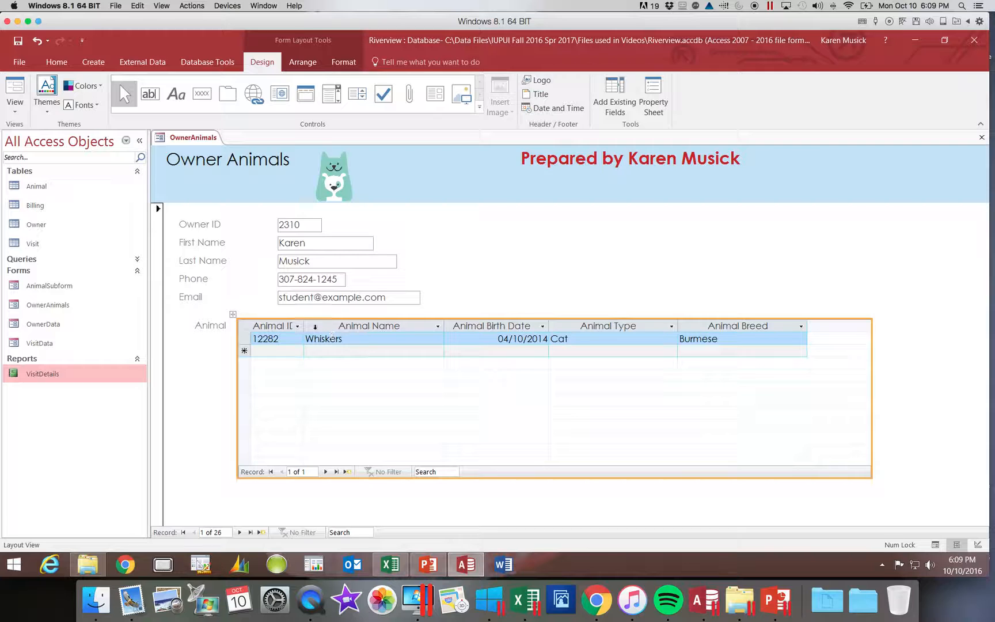
left_click_drag(304, 325, 314, 326)
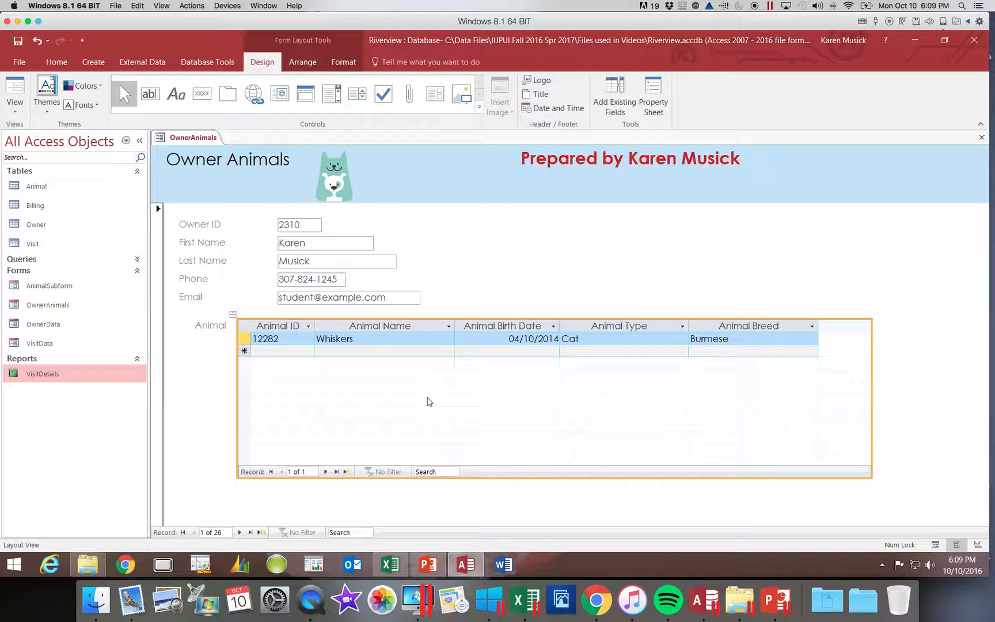
Narrow the animal subform to end at the Animal Breed column's outer edge and save OwnerAnimals, replacing the previous changes.
left_click(873, 396)
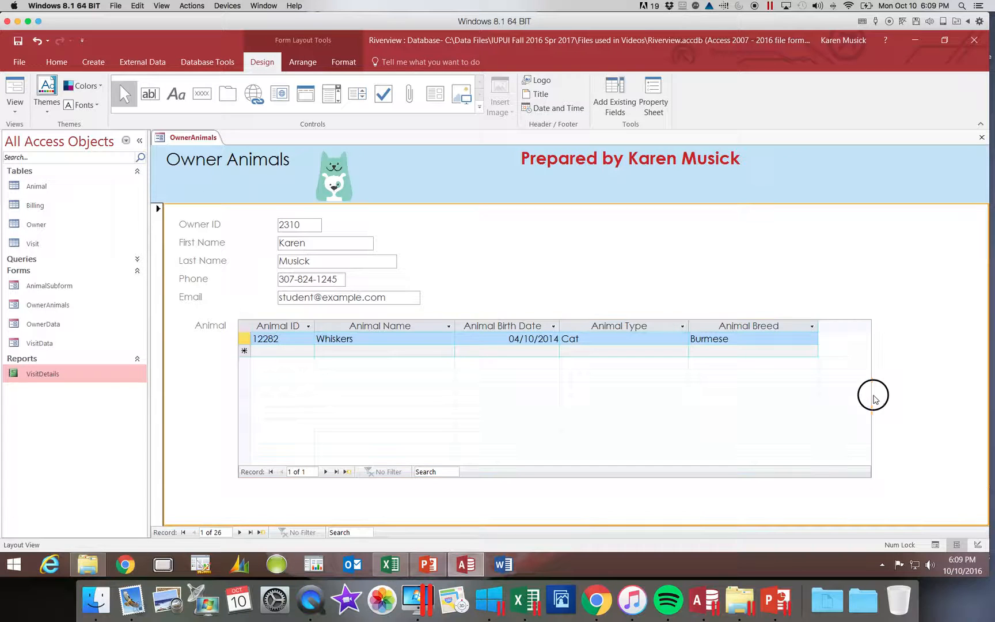
left_click(861, 397)
left_click_drag(871, 396, 816, 397)
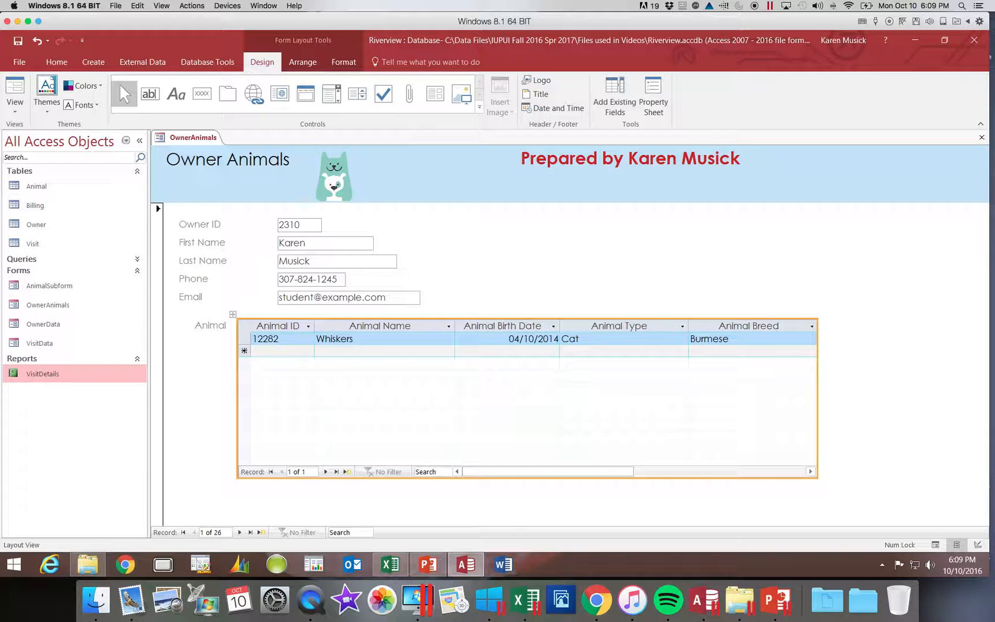
left_click(17, 41)
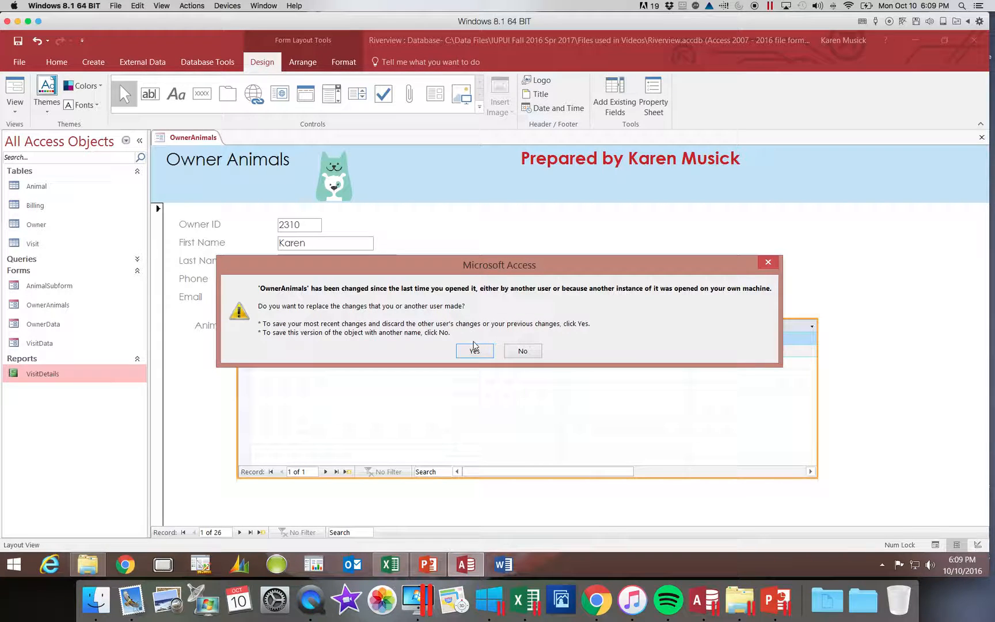
left_click(475, 352)
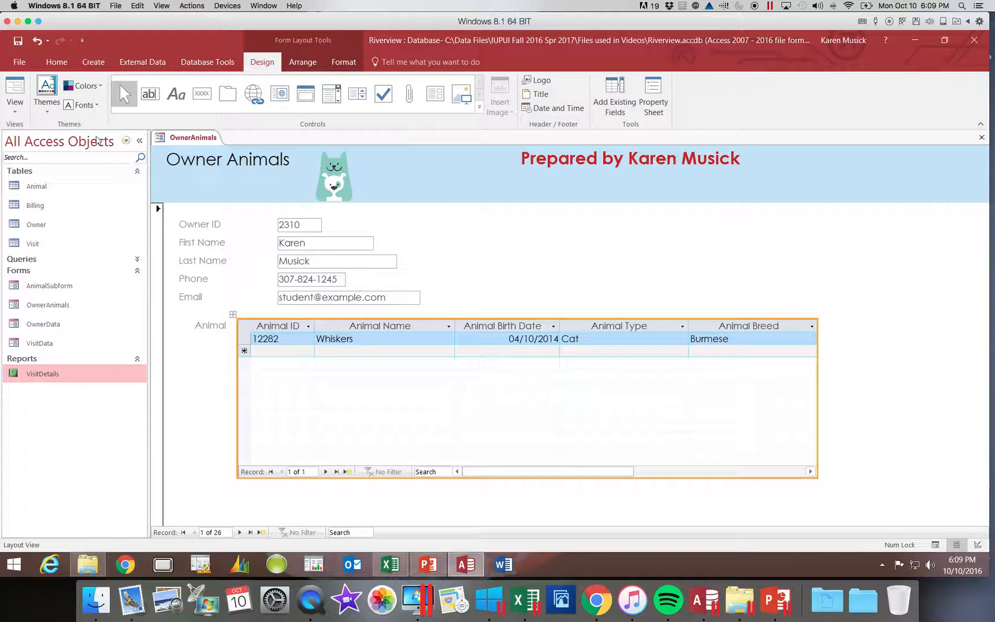
Display OwnerAnimals in Form View and check the last owner record and the one before it.
left_click(15, 104)
left_click(21, 130)
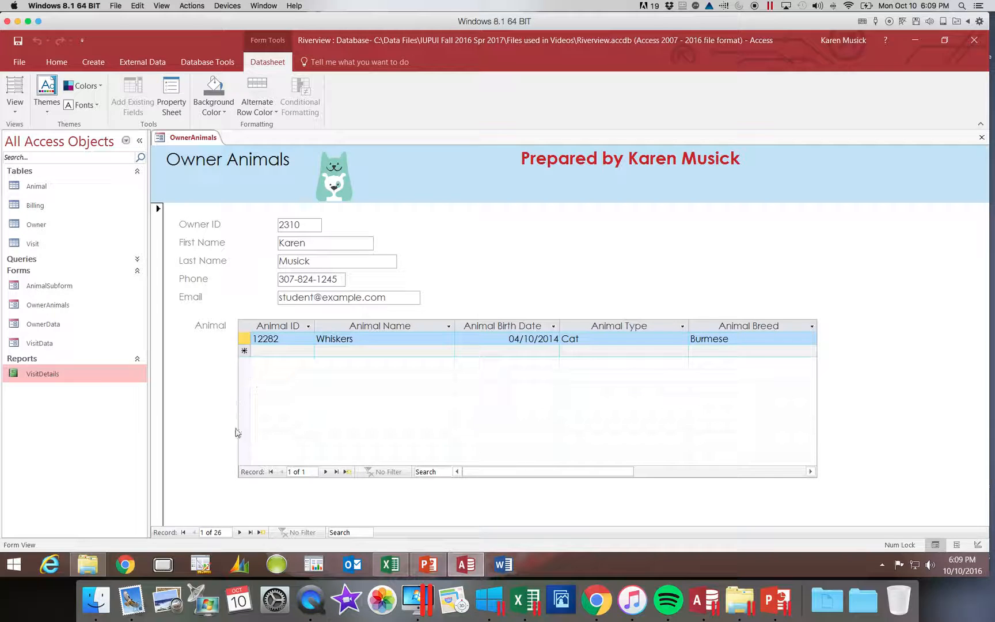
left_click(251, 532)
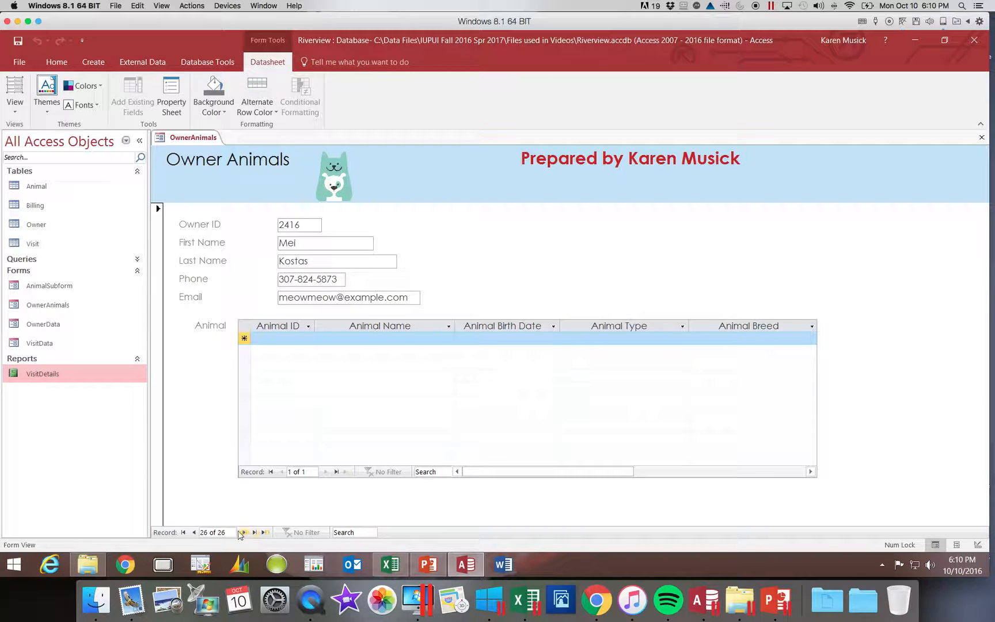
left_click(194, 532)
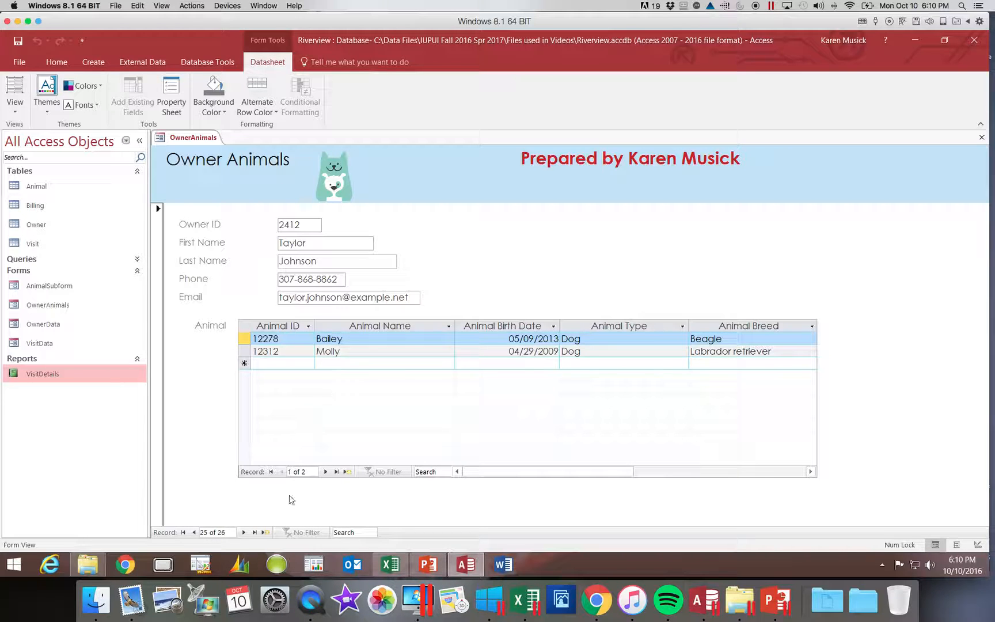
Go to owner record 18 to review its animals, and close the OwnerAnimals form.
left_click(223, 532)
double_click(211, 532)
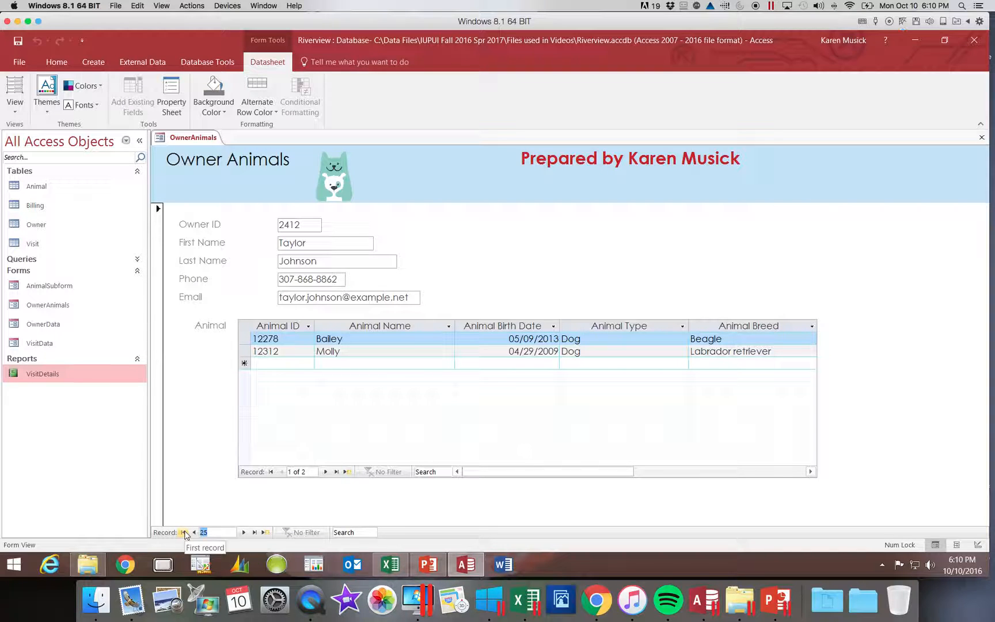
type("18")
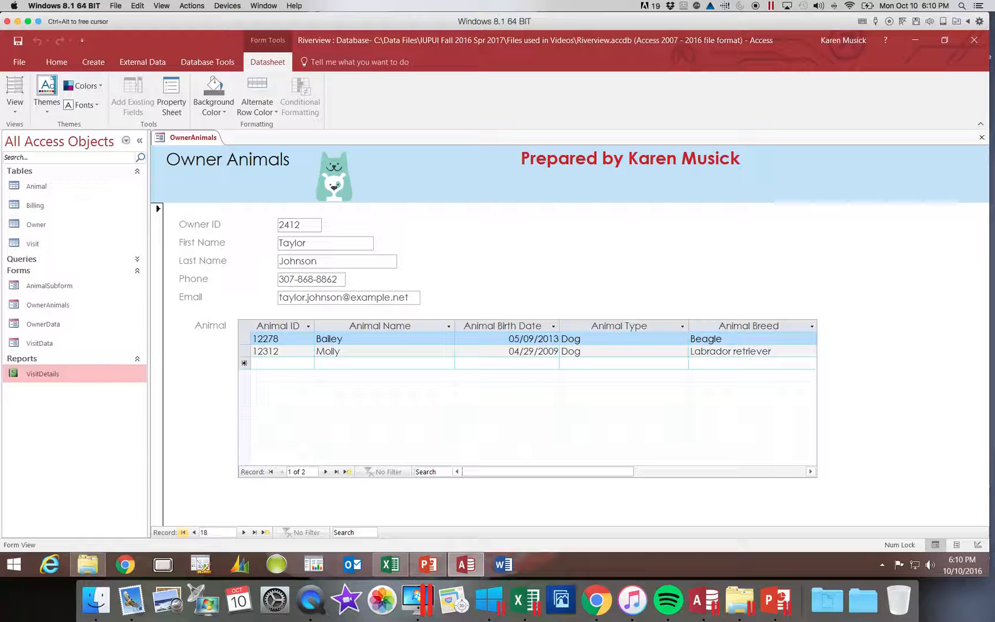
key("Return")
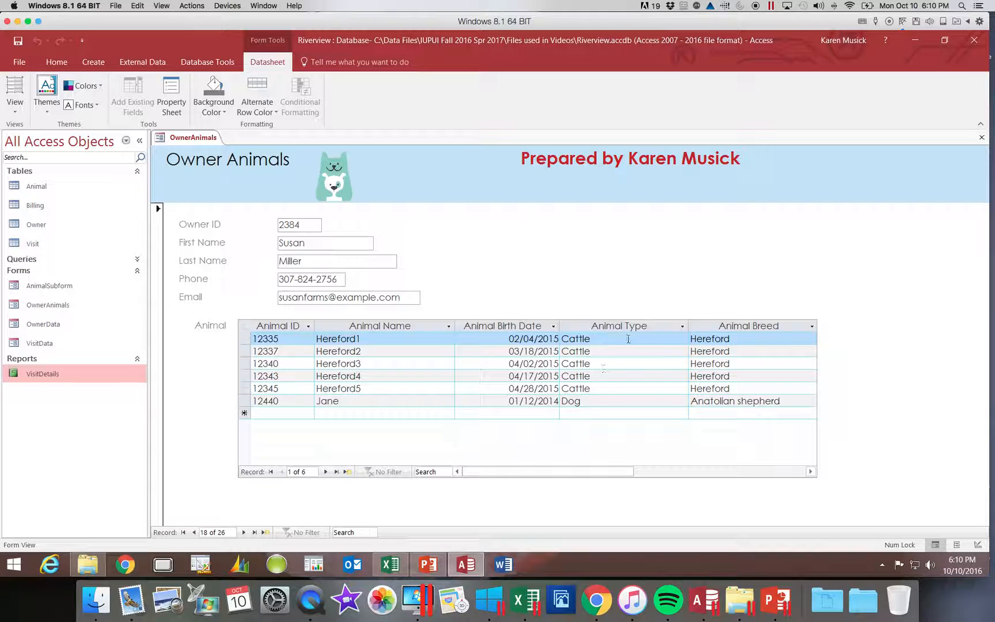
left_click(982, 137)
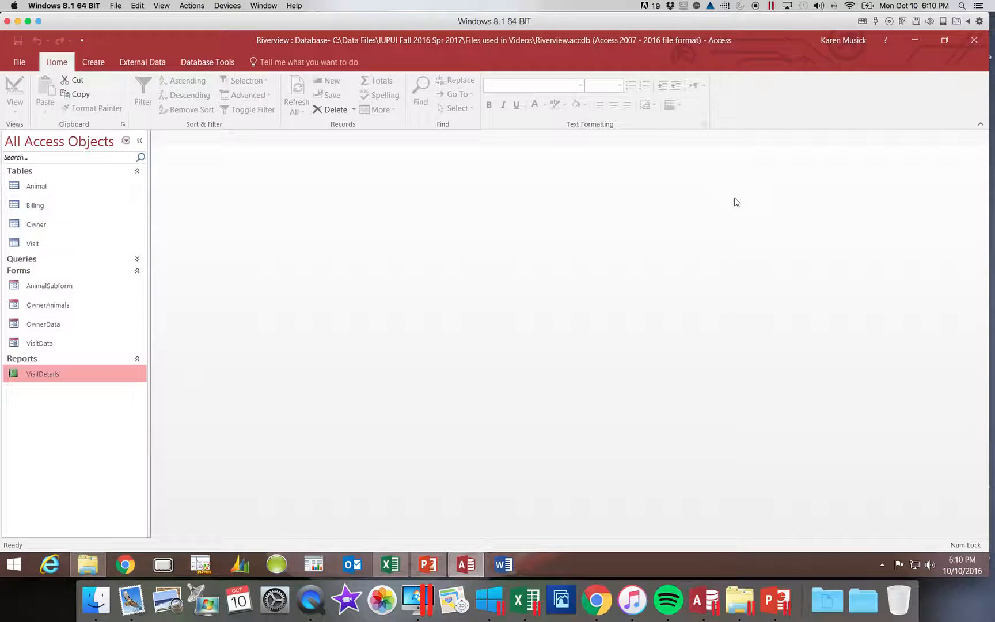